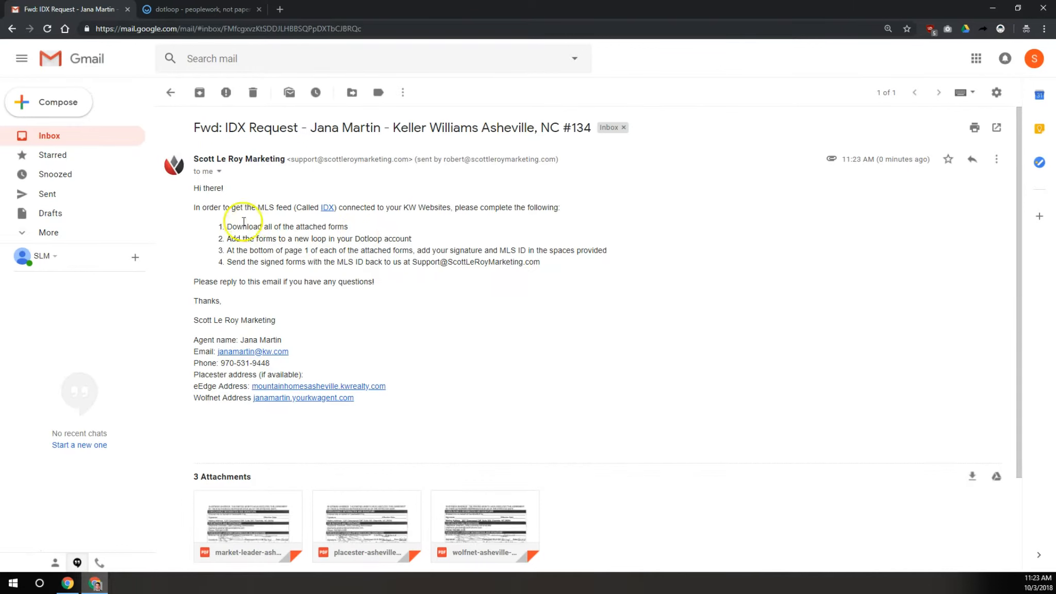
Download the market-leader, placester and wolfnet PDF attachments, then close the old dotloop tab
left_click_drag(225, 226, 541, 263)
left_click(558, 264)
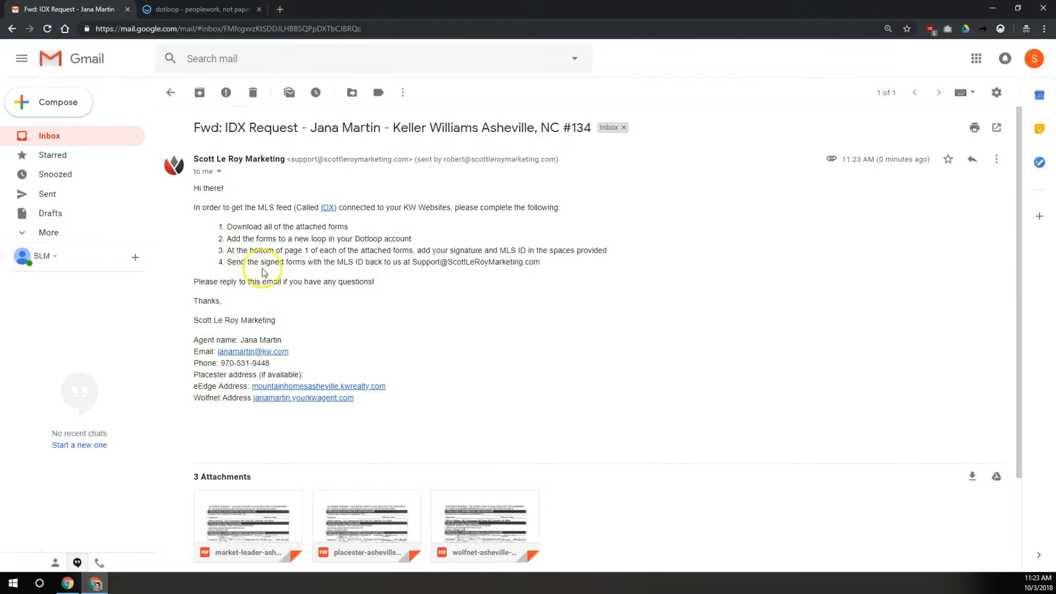
scroll(365, 301, "down", 2)
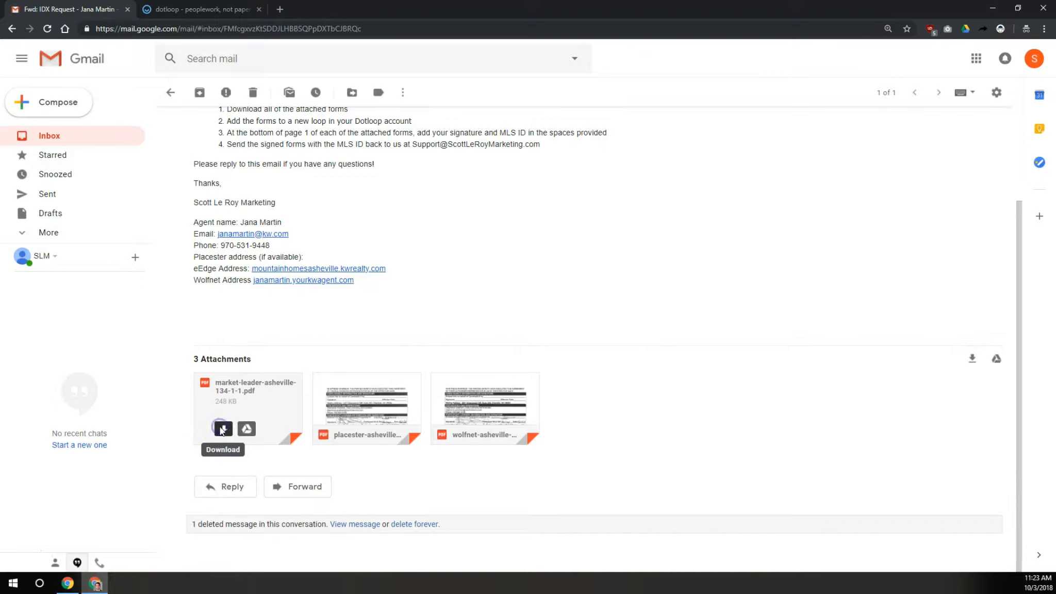
left_click(221, 429)
left_click(342, 429)
mouse_move(446, 402)
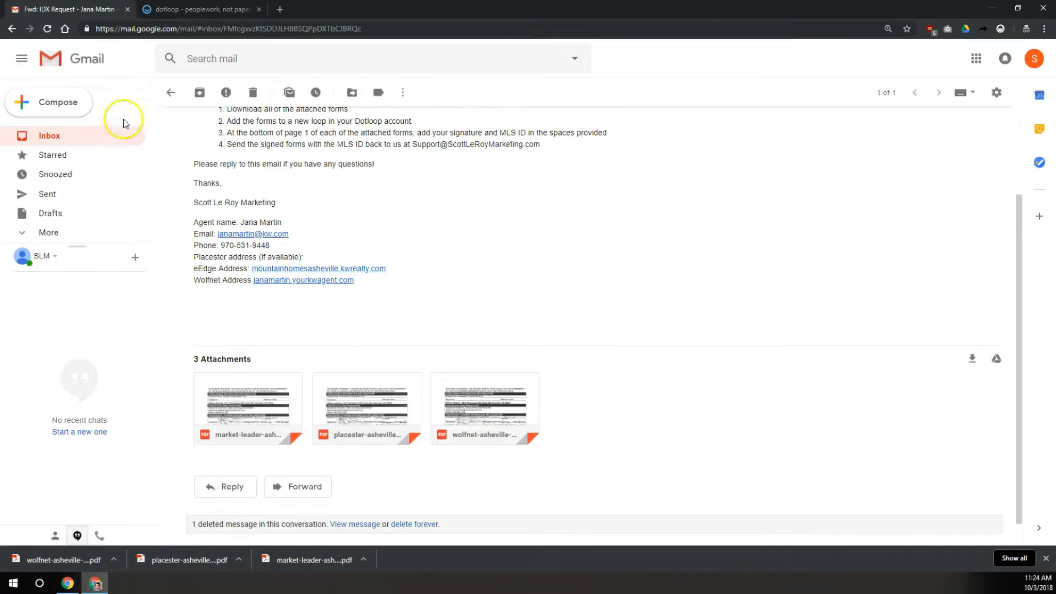
left_click(259, 10)
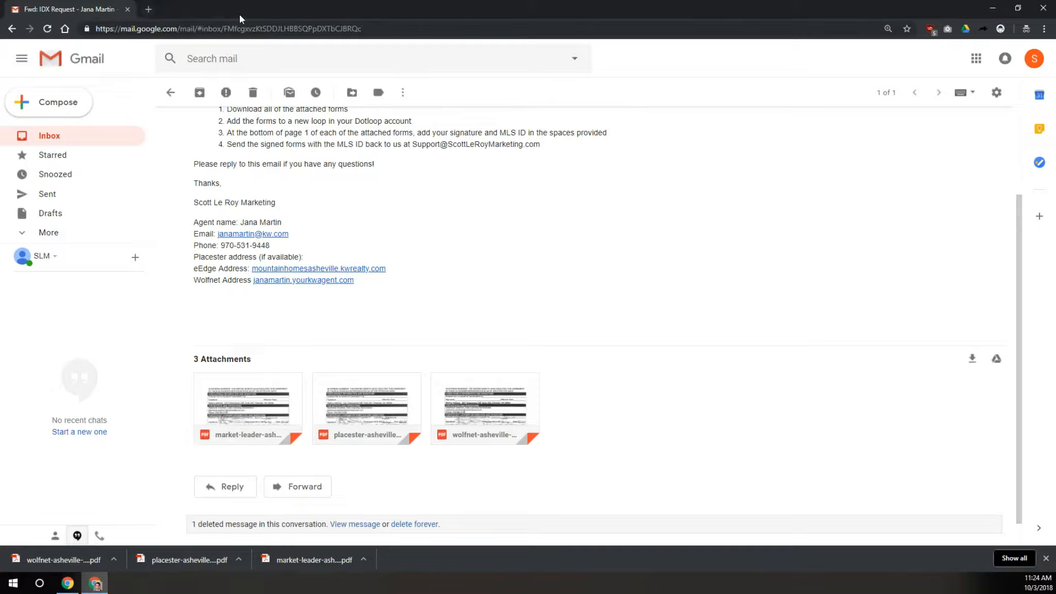
Go to mykw.kw.com in a new private browsing tab
key("ctrl+t")
type("mykw")
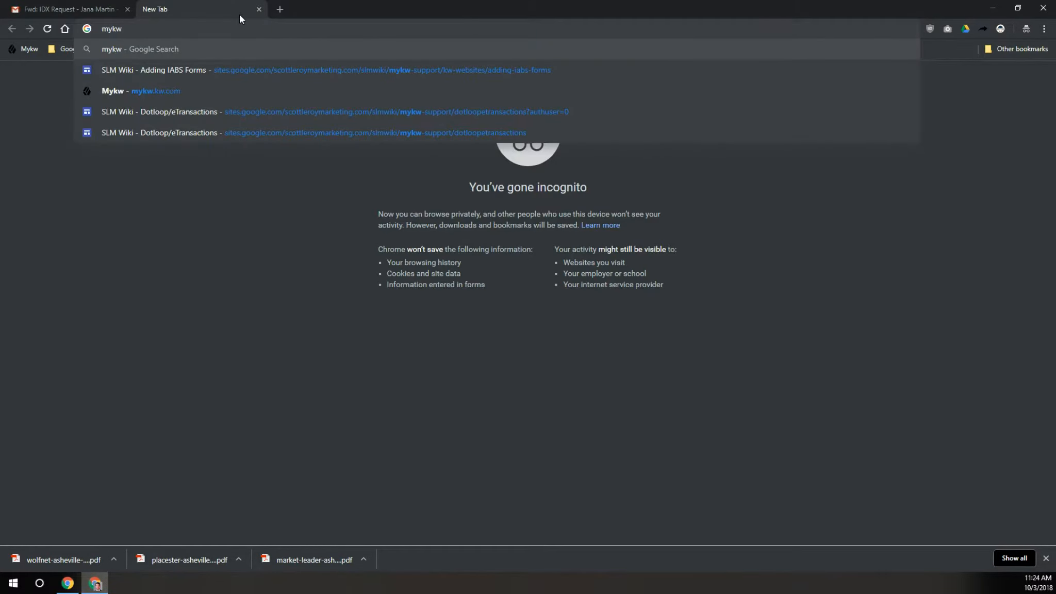
type(".kw.com")
key("Return")
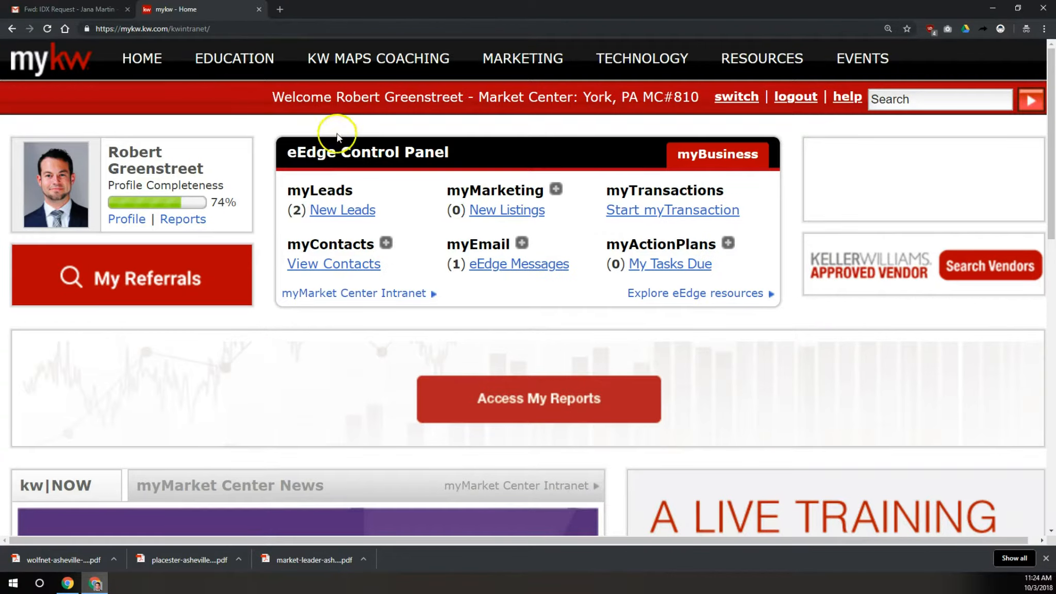
Start a new myTransaction from the eEdge Control Panel
left_click_drag(287, 152, 438, 159)
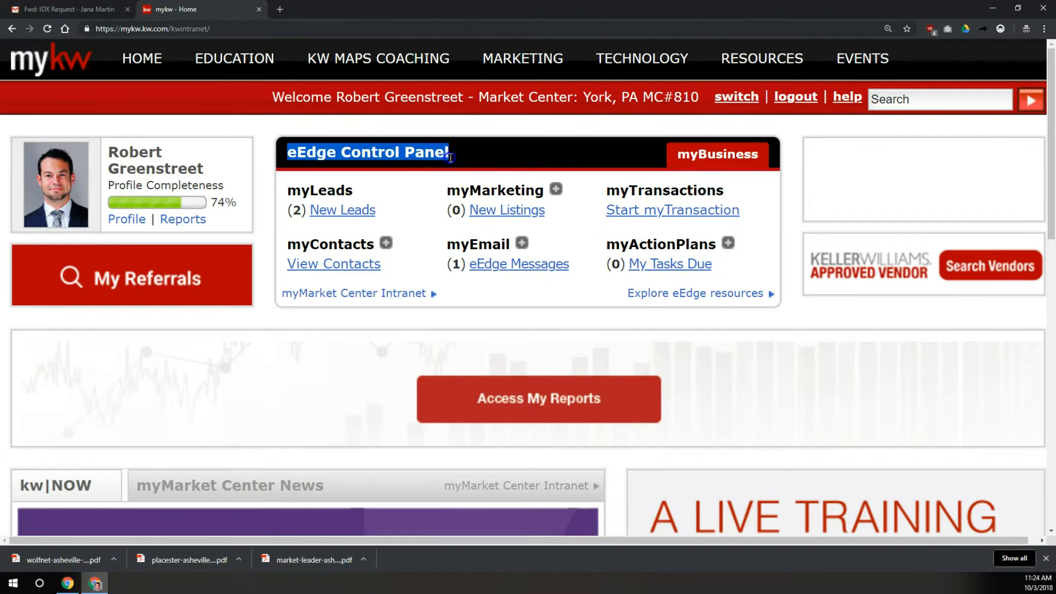
left_click(449, 155)
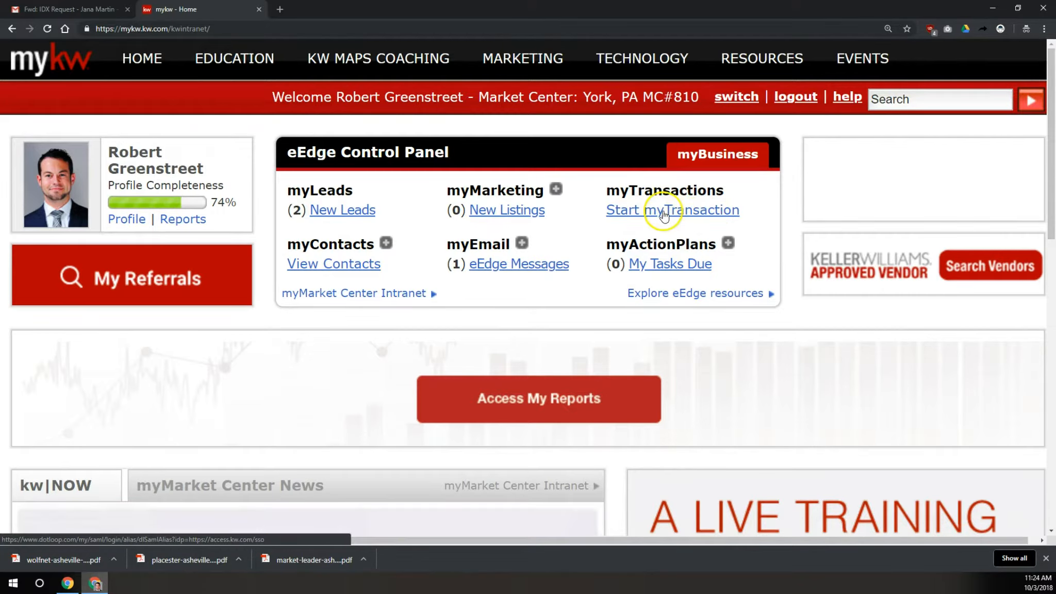
left_click(664, 212)
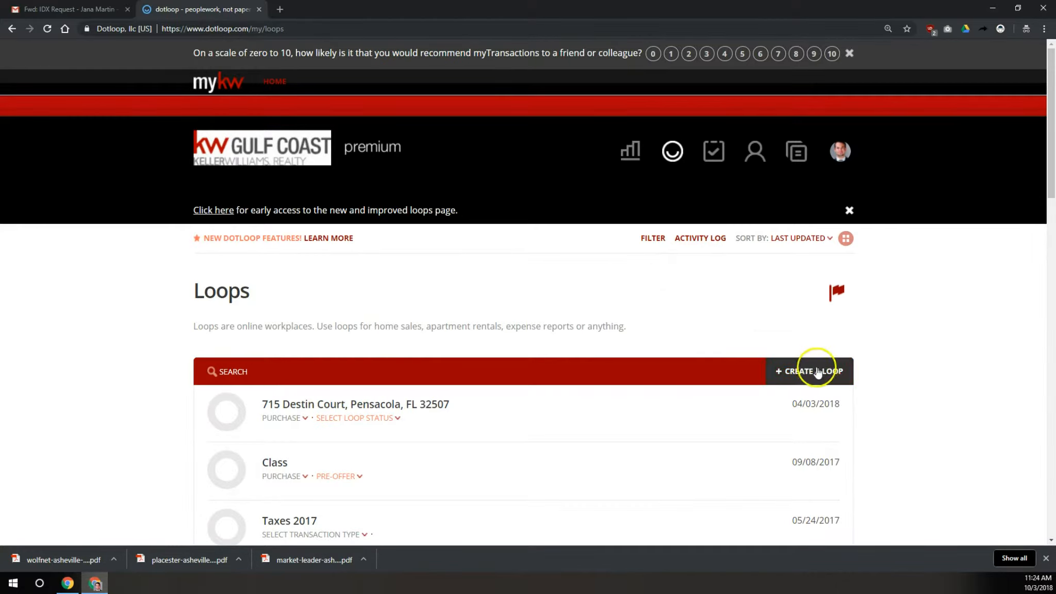
Switch loops to grid view, open the new loops page, dismiss the survey, and begin adding a loop
left_click(844, 238)
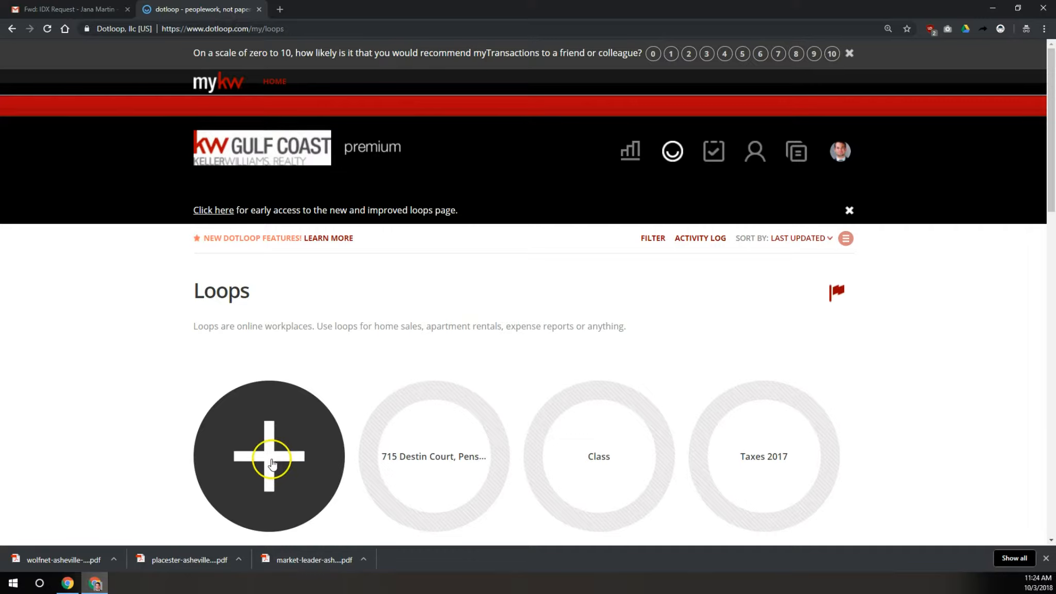
left_click(213, 210)
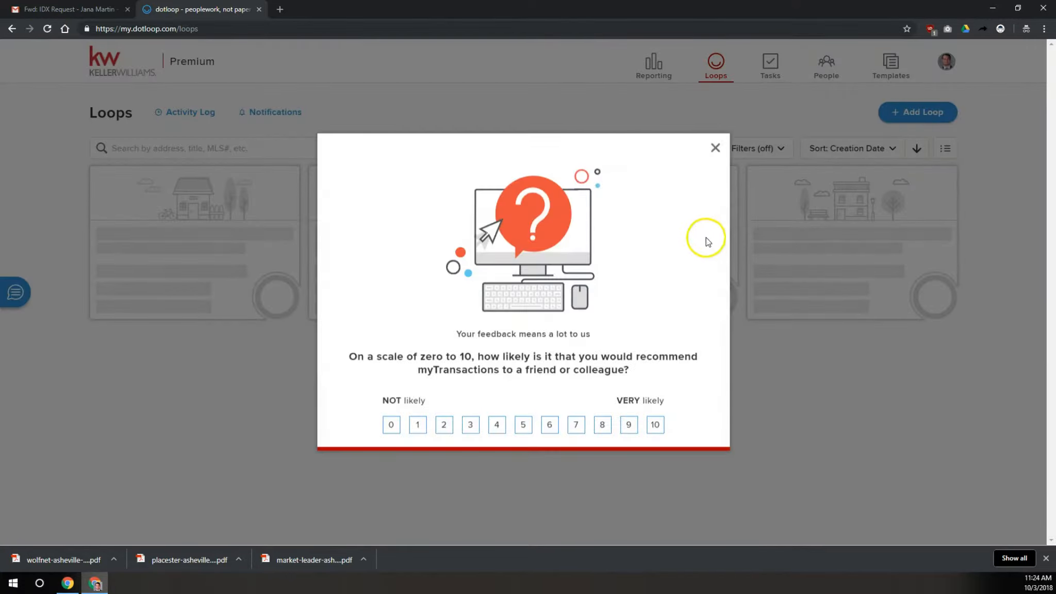
left_click(716, 150)
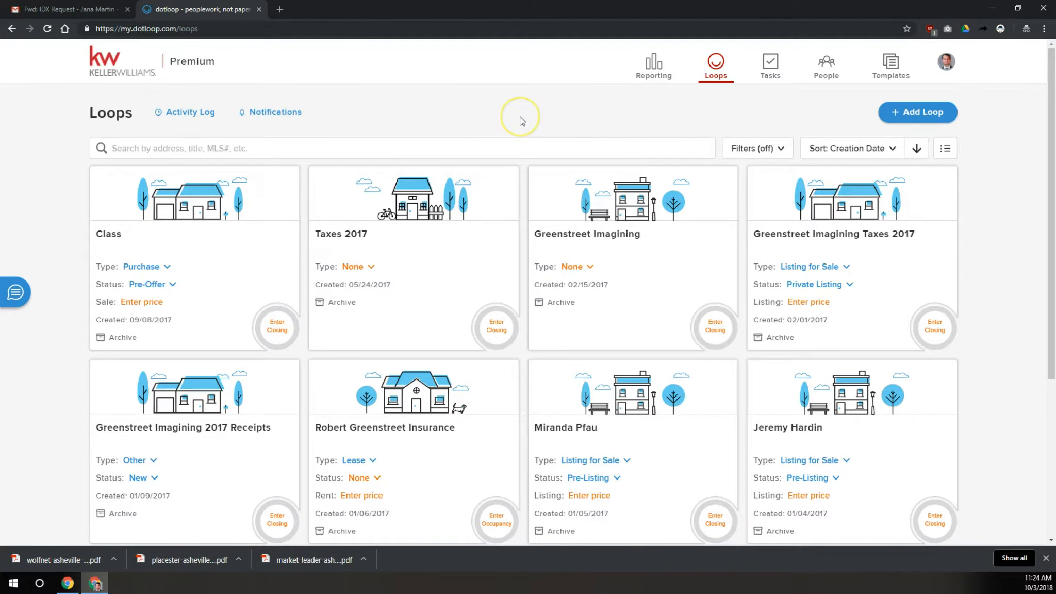
left_click(909, 116)
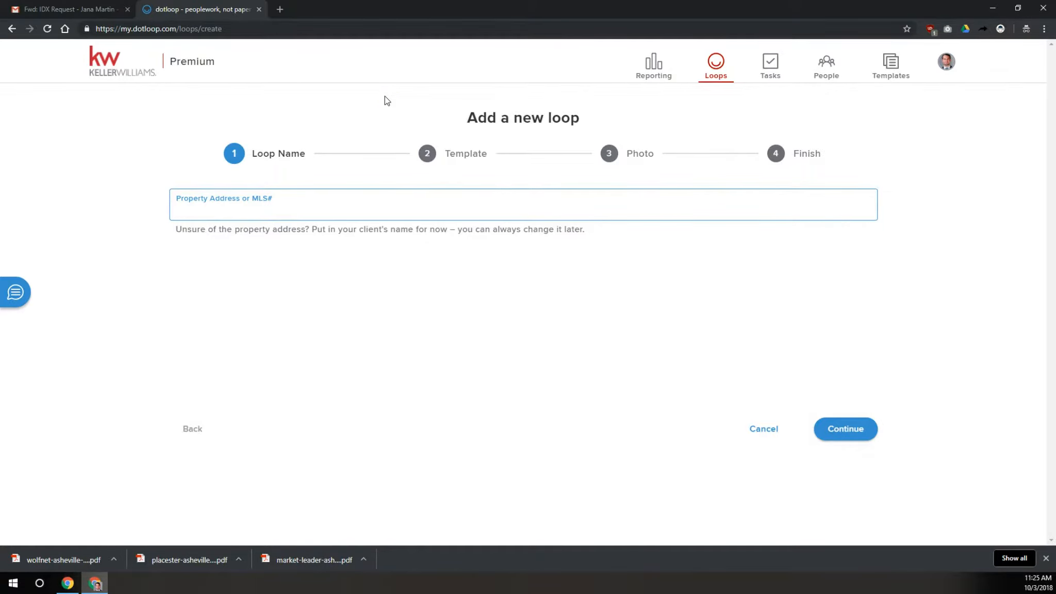
Create a loop named 'IDX Forms', skipping the template and photo steps
type("IDX Forms")
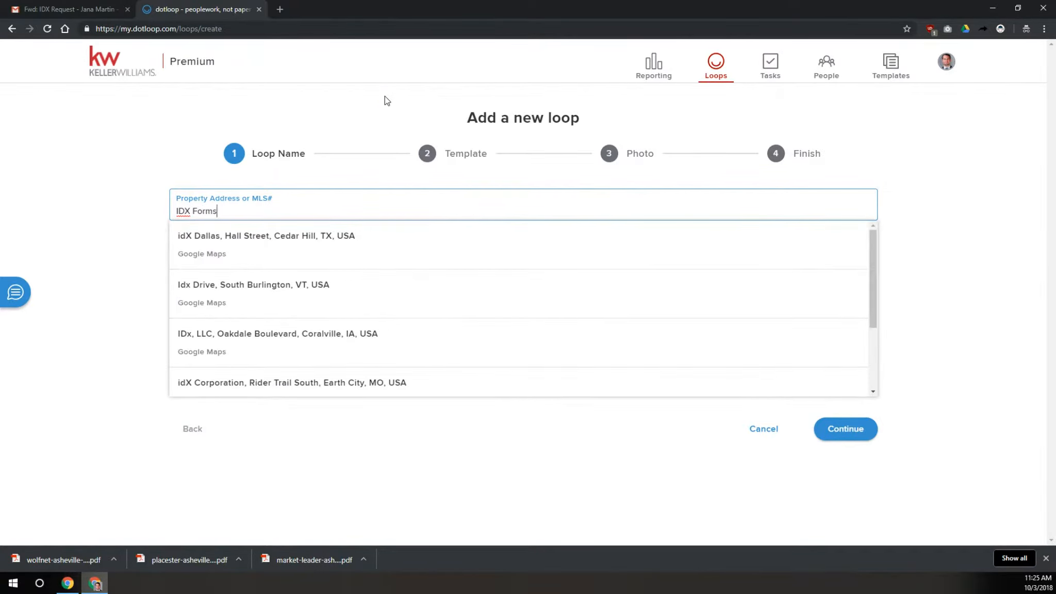
key("Escape")
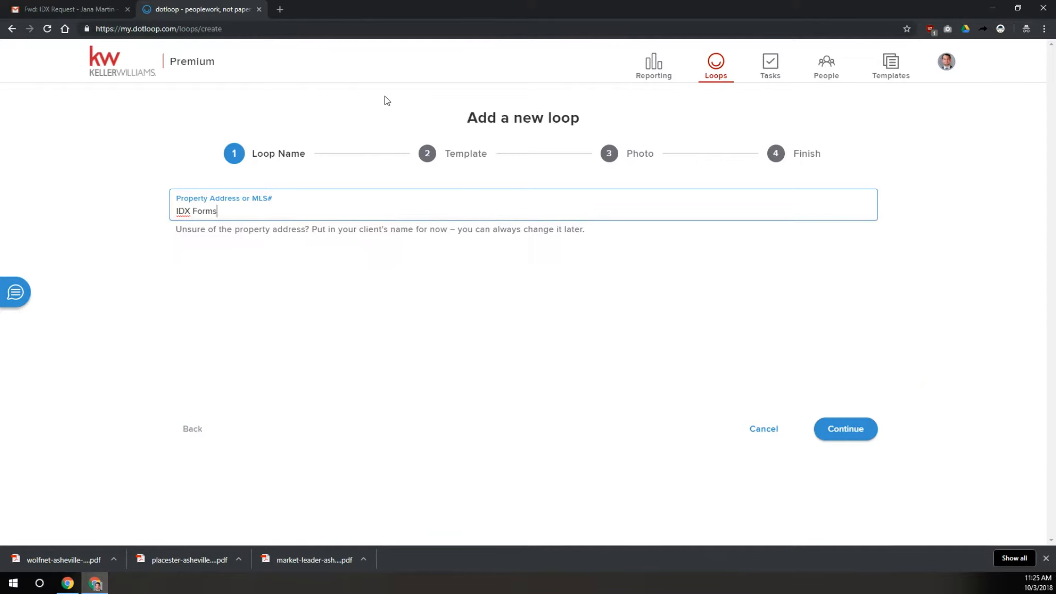
left_click(847, 431)
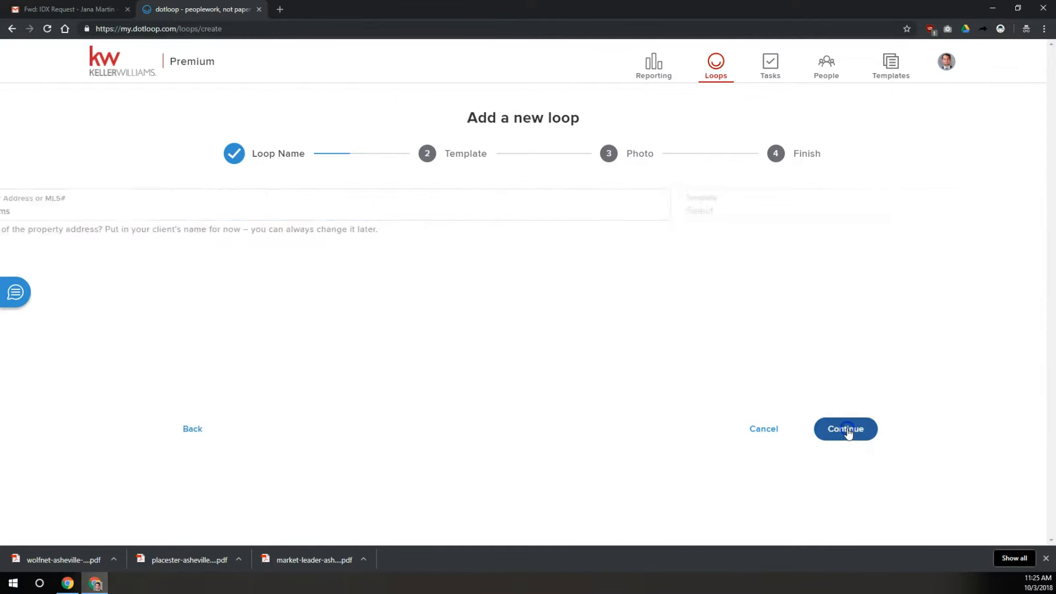
left_click(404, 204)
left_click(403, 204)
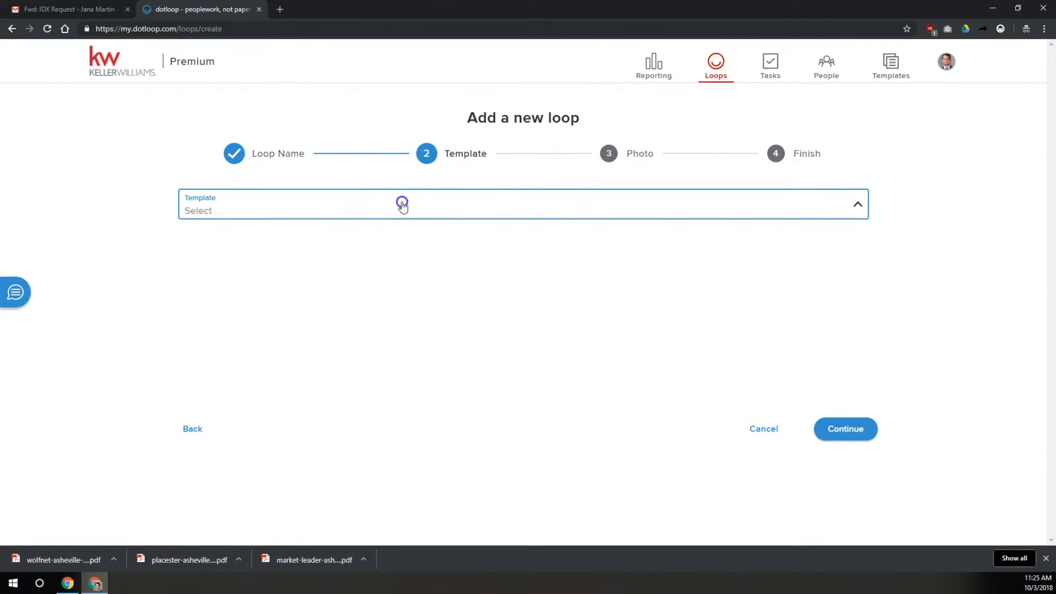
left_click(843, 429)
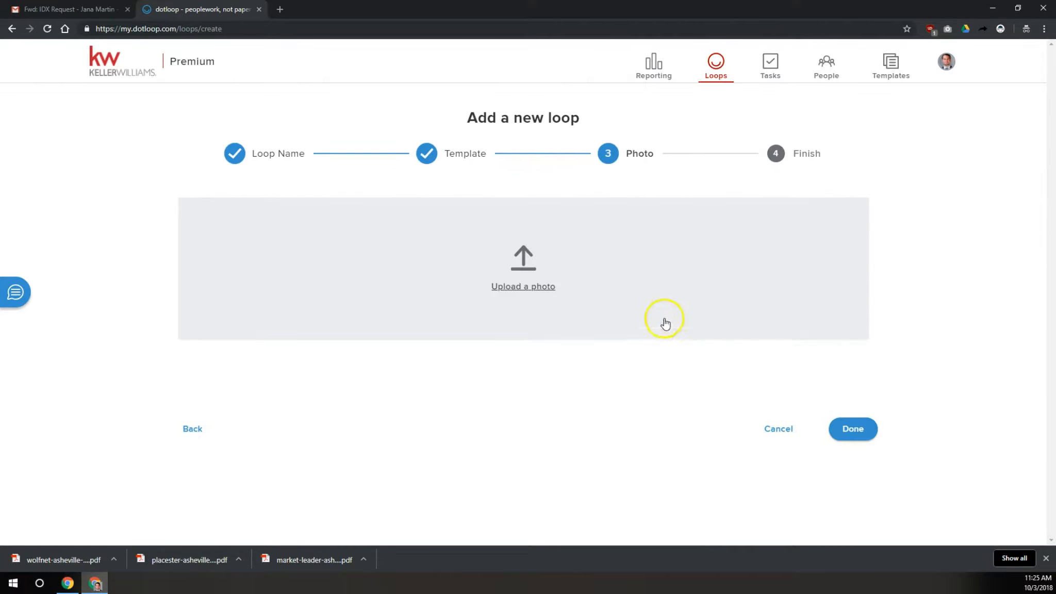
left_click(871, 438)
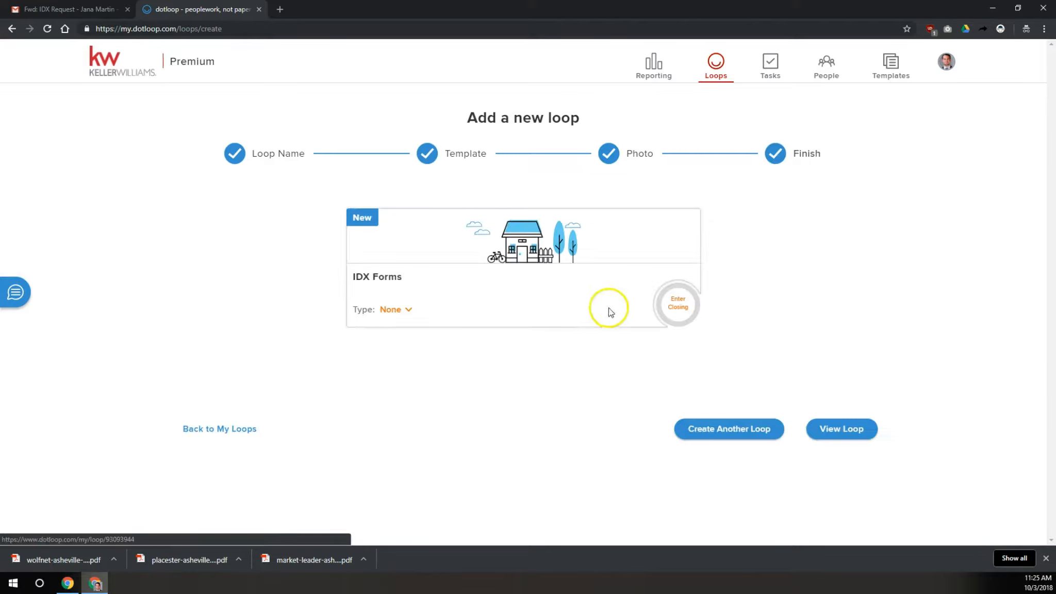
Upload the market-leader, placester and wolfnet IDX PDFs from the computer into the IDX Forms loop
left_click(837, 430)
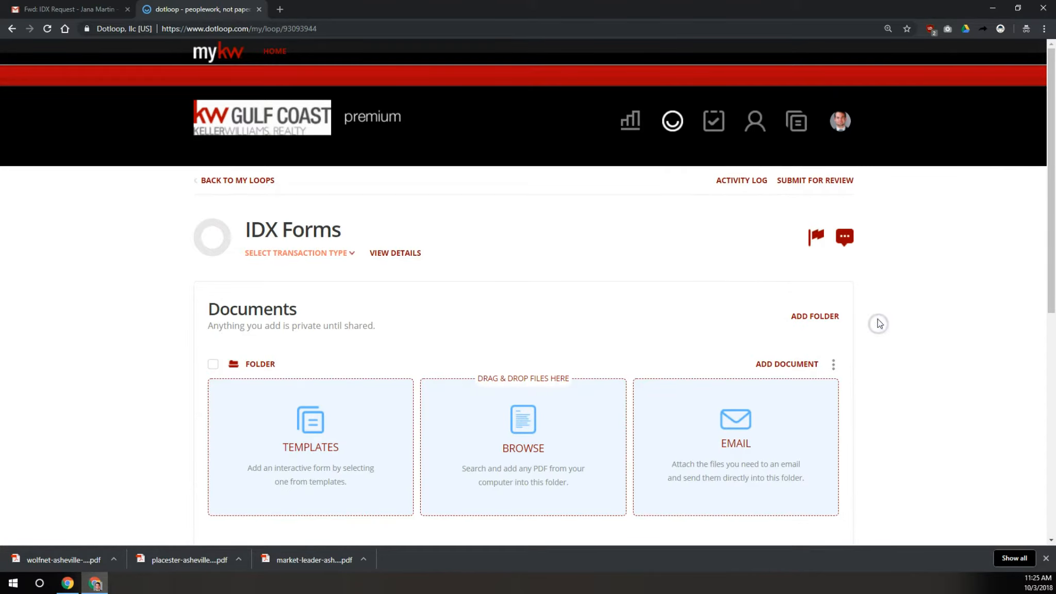
scroll(880, 324, "down", 2)
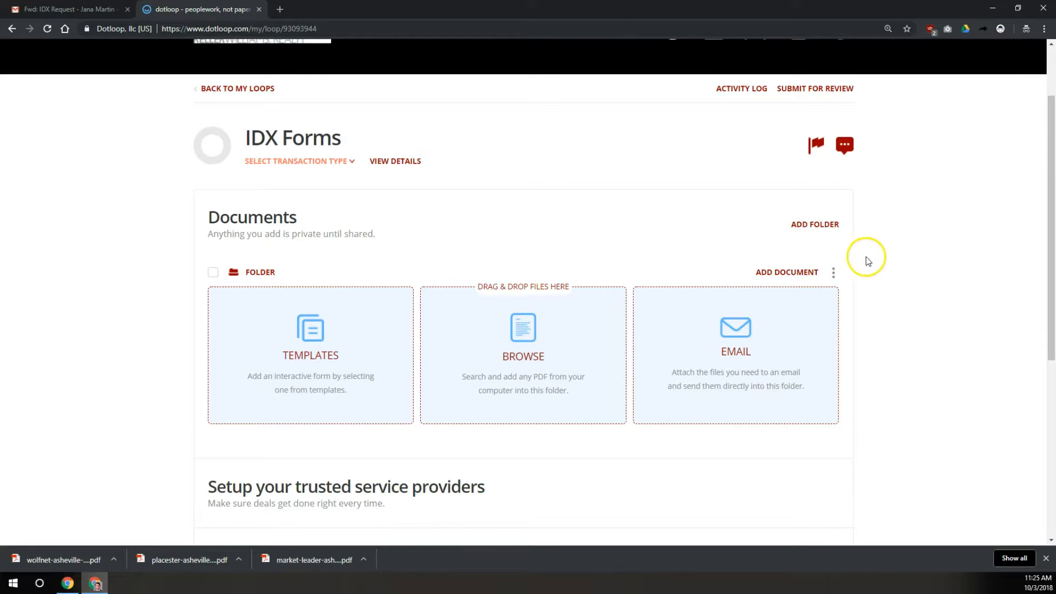
left_click(524, 336)
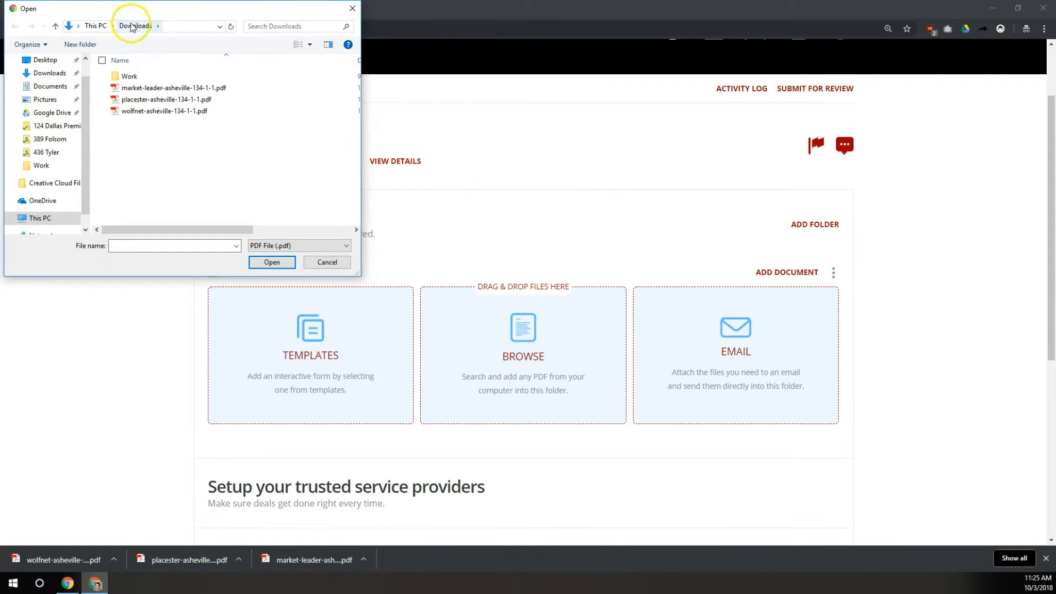
left_click_drag(140, 133, 145, 89)
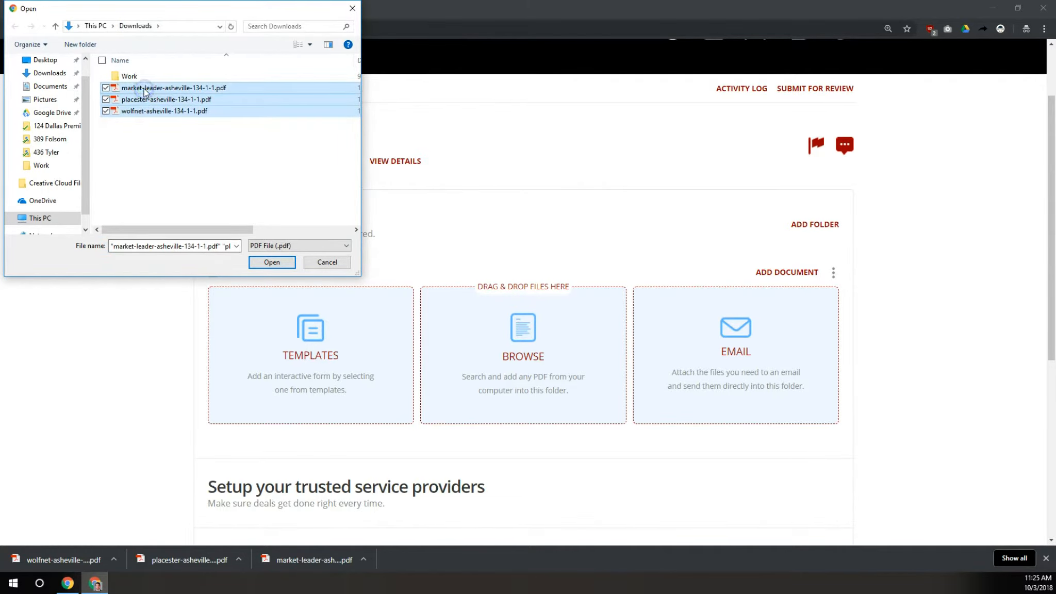
left_click_drag(149, 136, 150, 90)
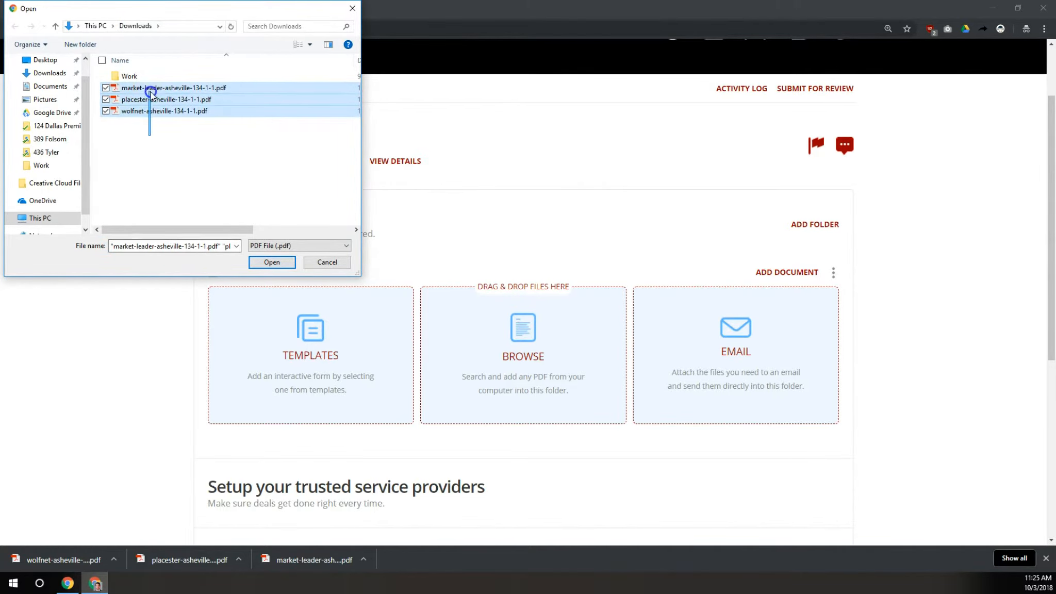
left_click(271, 262)
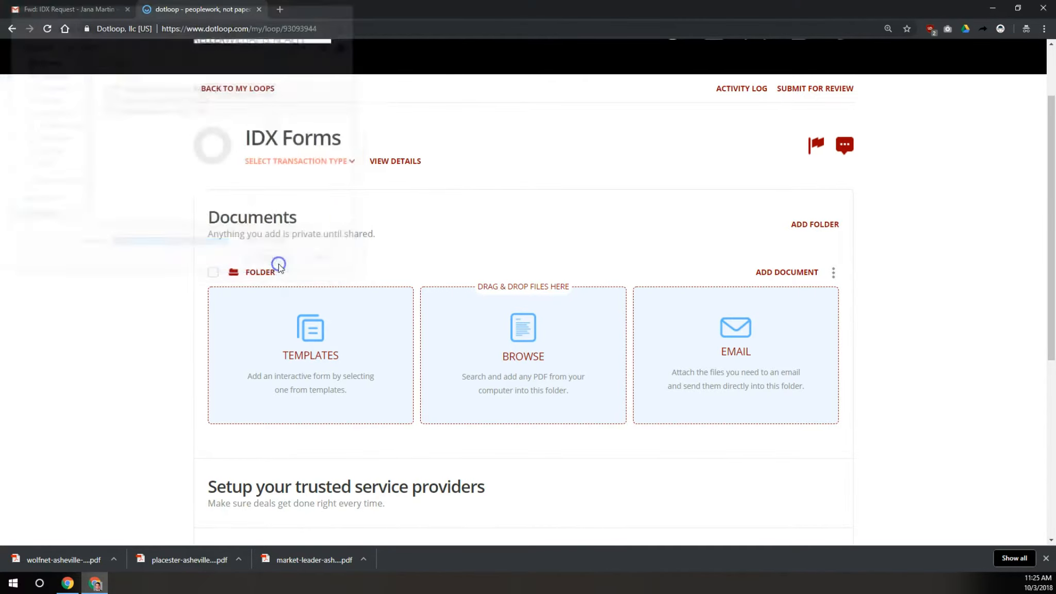
left_click(477, 253)
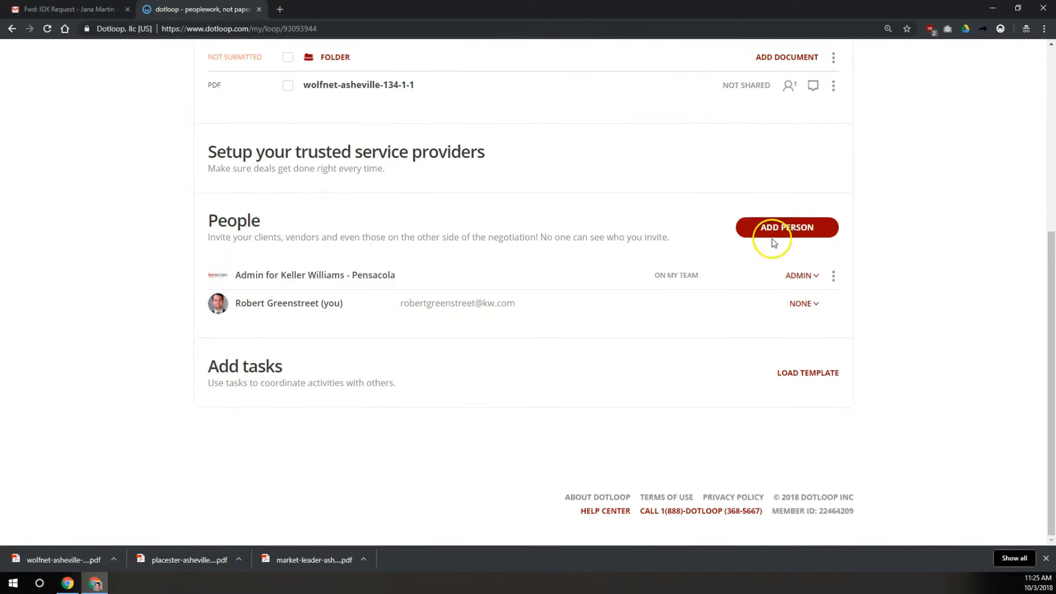
scroll(393, 244, "up", 5)
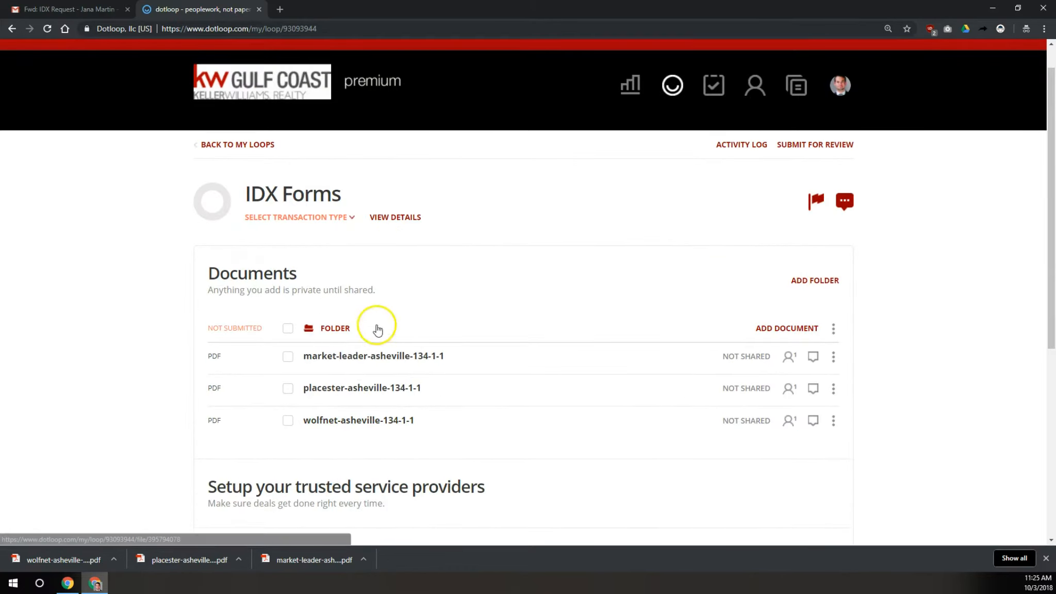
Open the market-leader form and add a text field beside Agent MLS ID# holding the agent's MLS ID
left_click(366, 359)
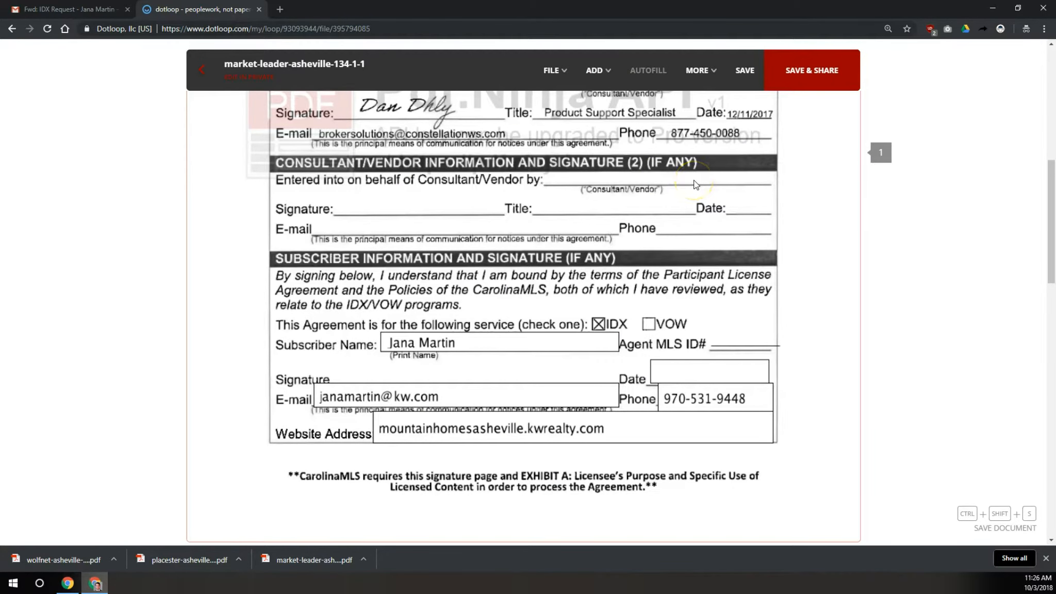
left_click(593, 70)
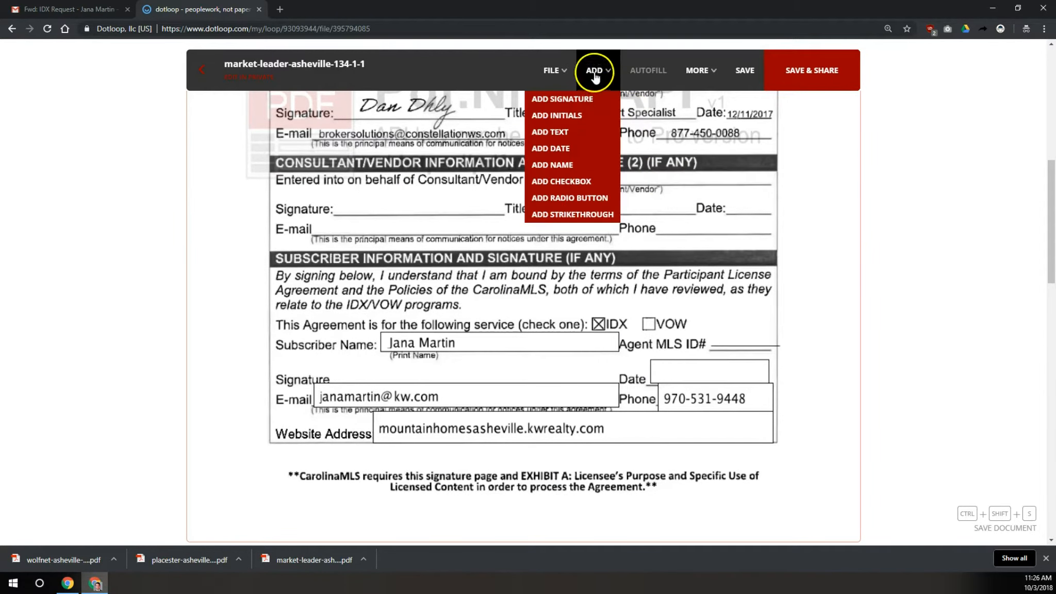
left_click(562, 138)
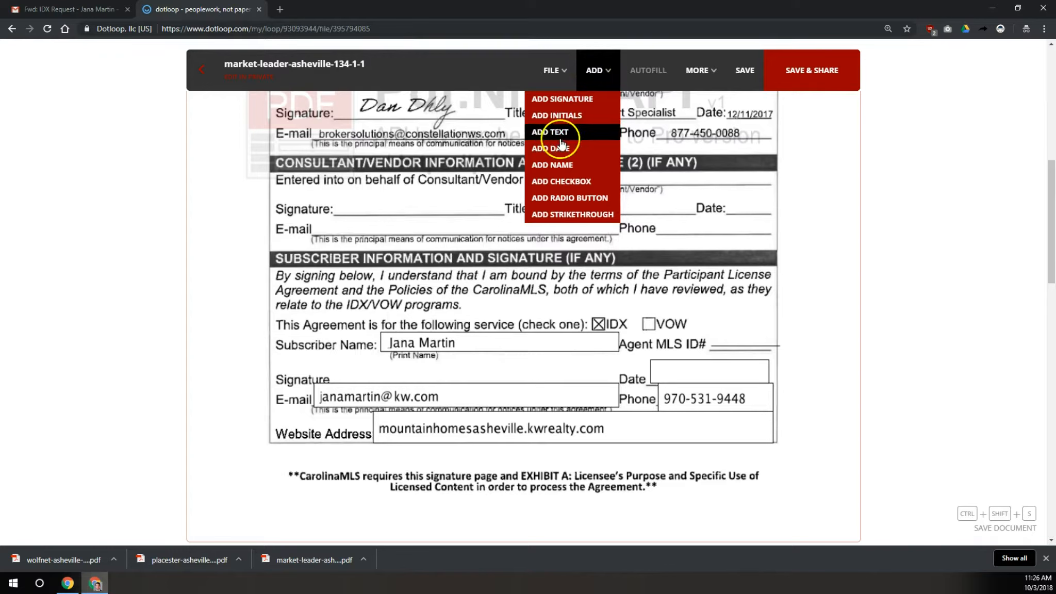
left_click(691, 383)
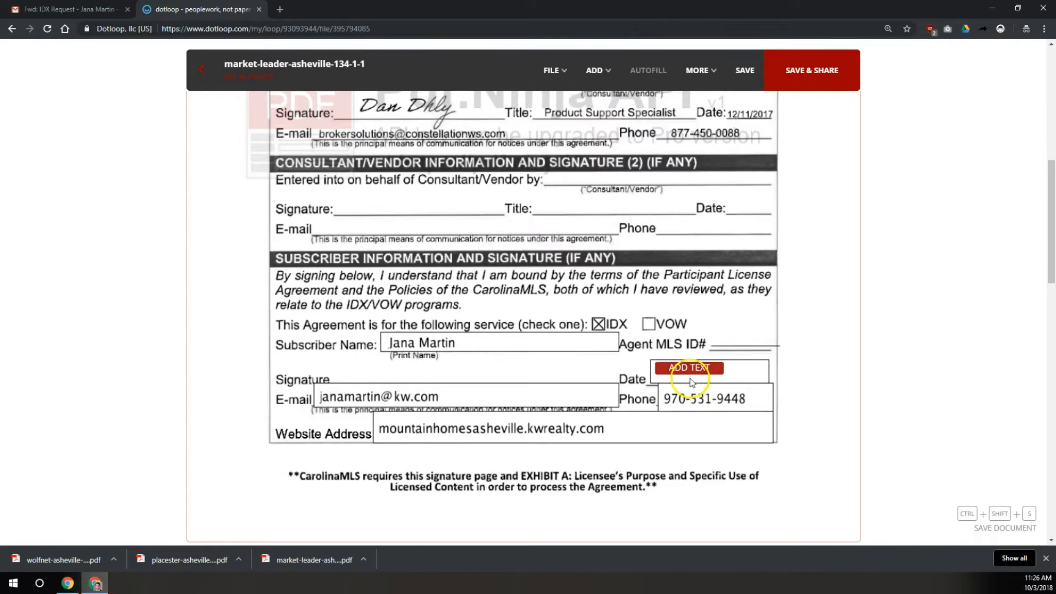
left_click(747, 348)
left_click(727, 309)
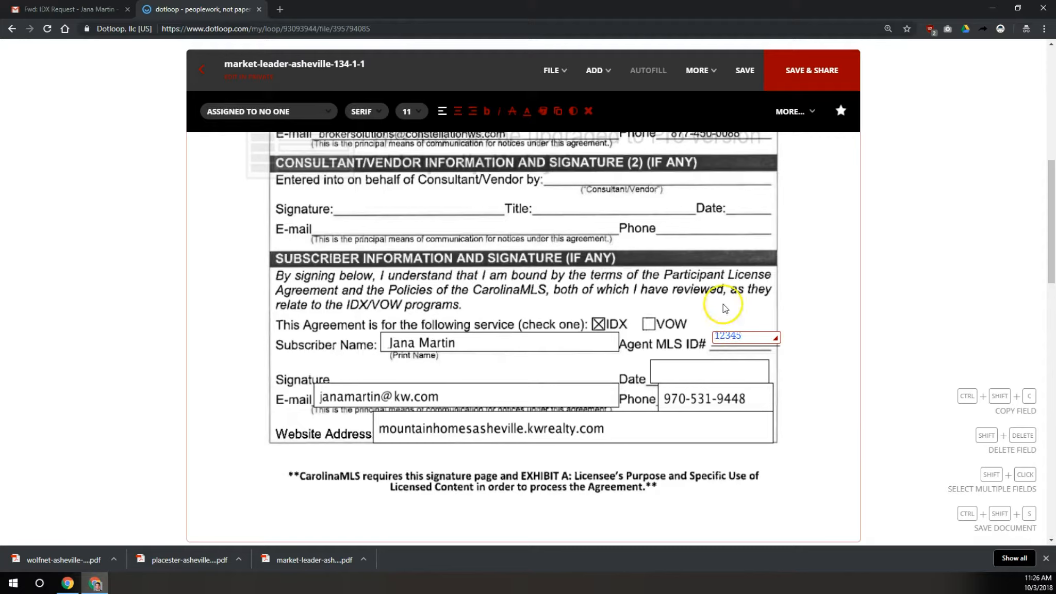
left_click(595, 71)
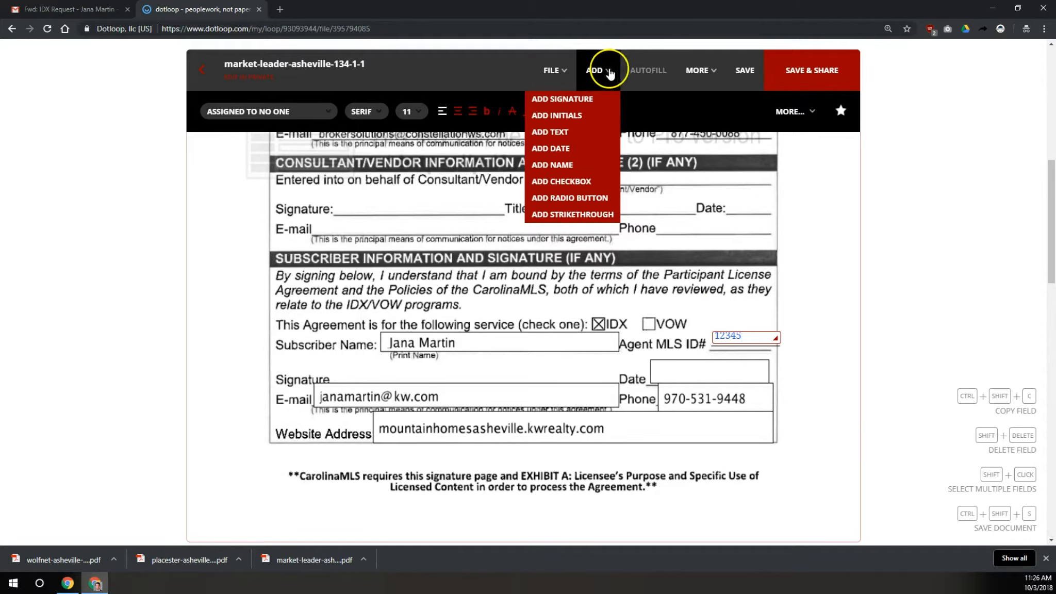
Place a signature field on the subscriber Signature line and choose to sign it now
left_click(566, 99)
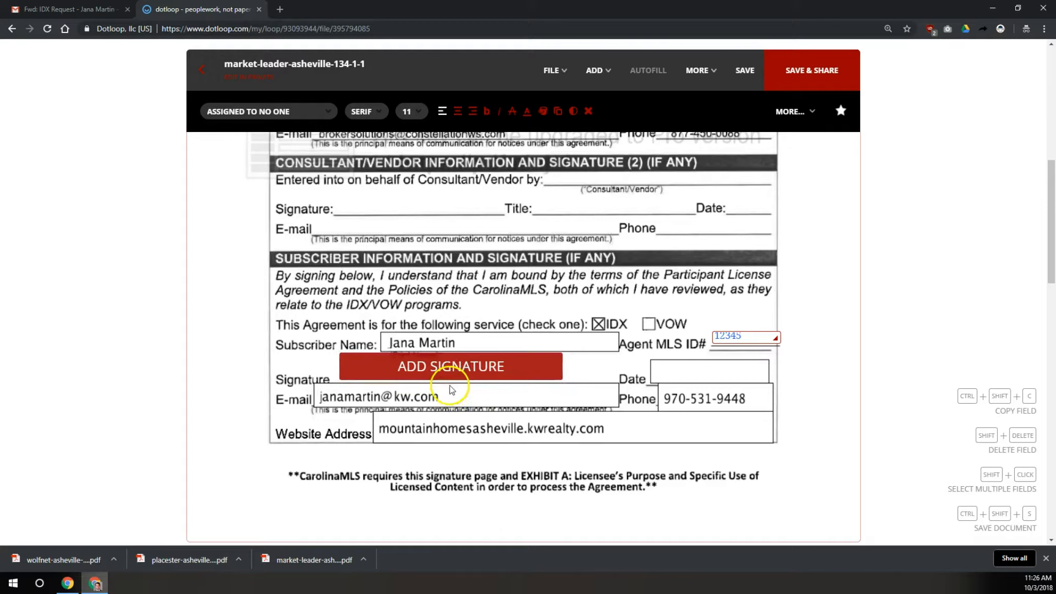
left_click(449, 388)
mouse_move(456, 376)
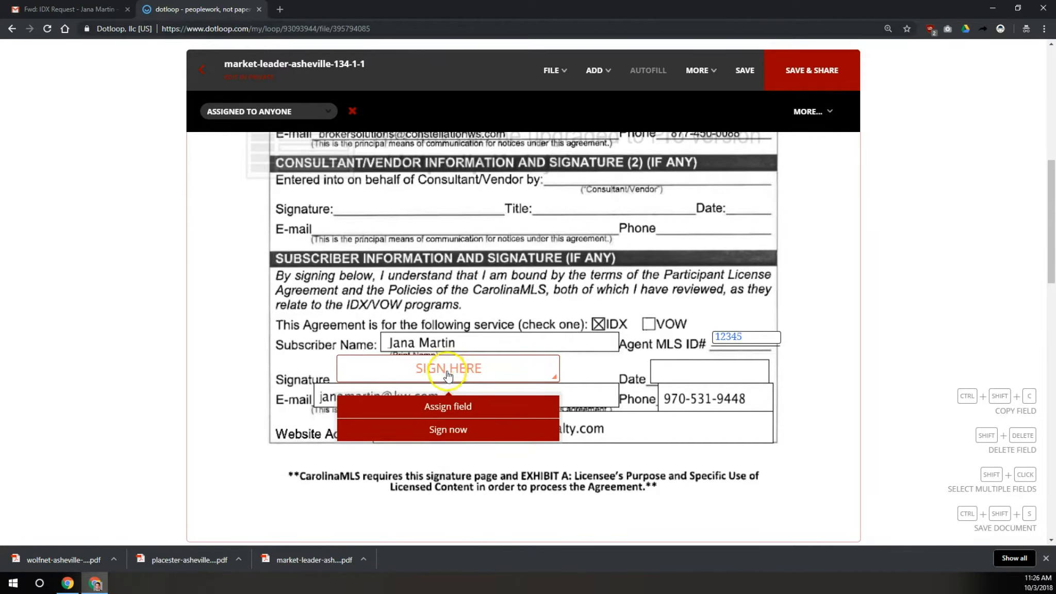
left_click(444, 430)
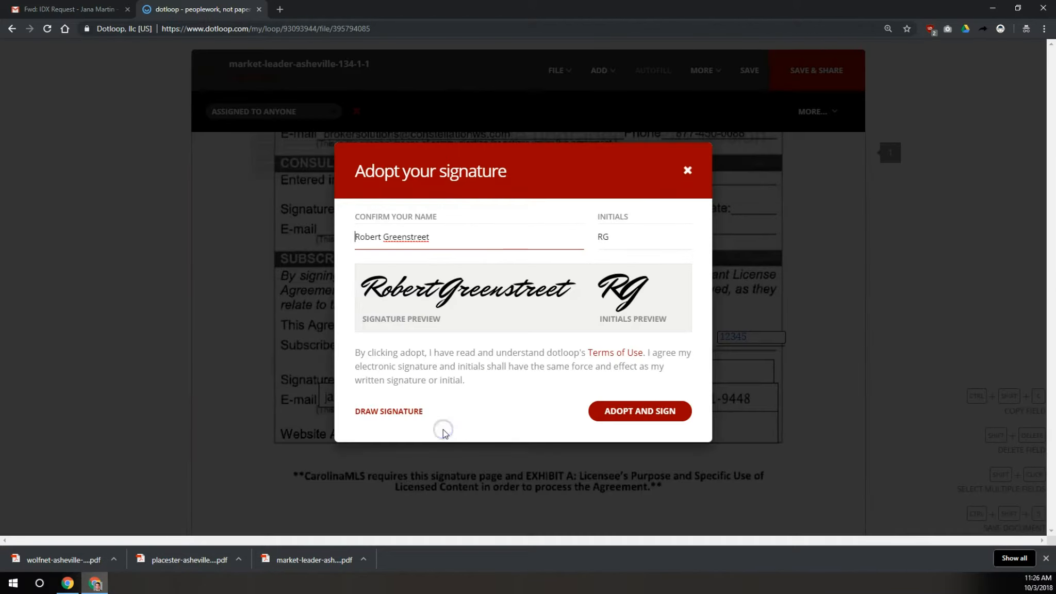
left_click_drag(448, 237, 363, 237)
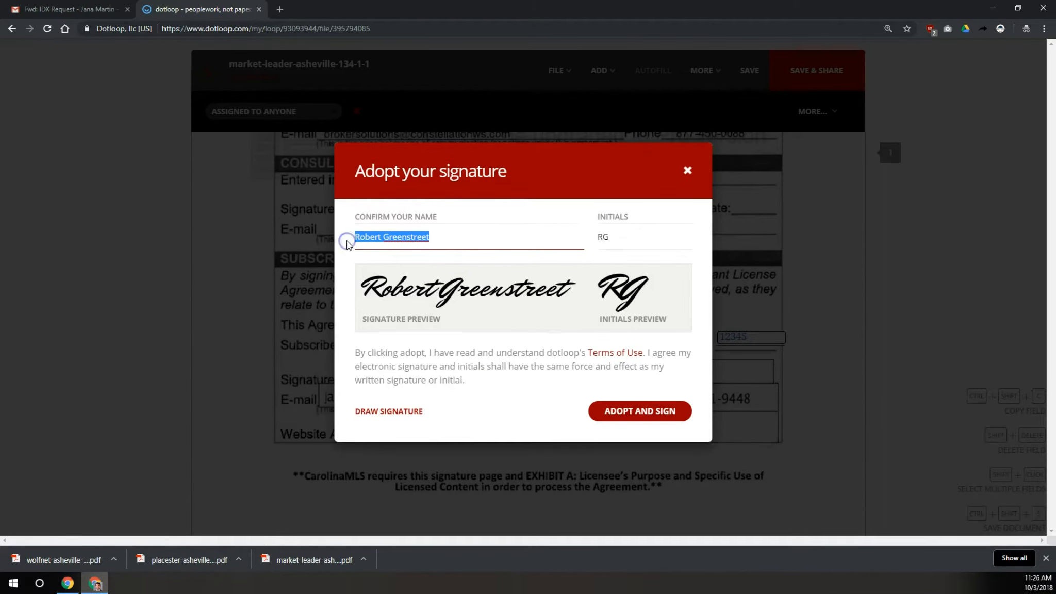
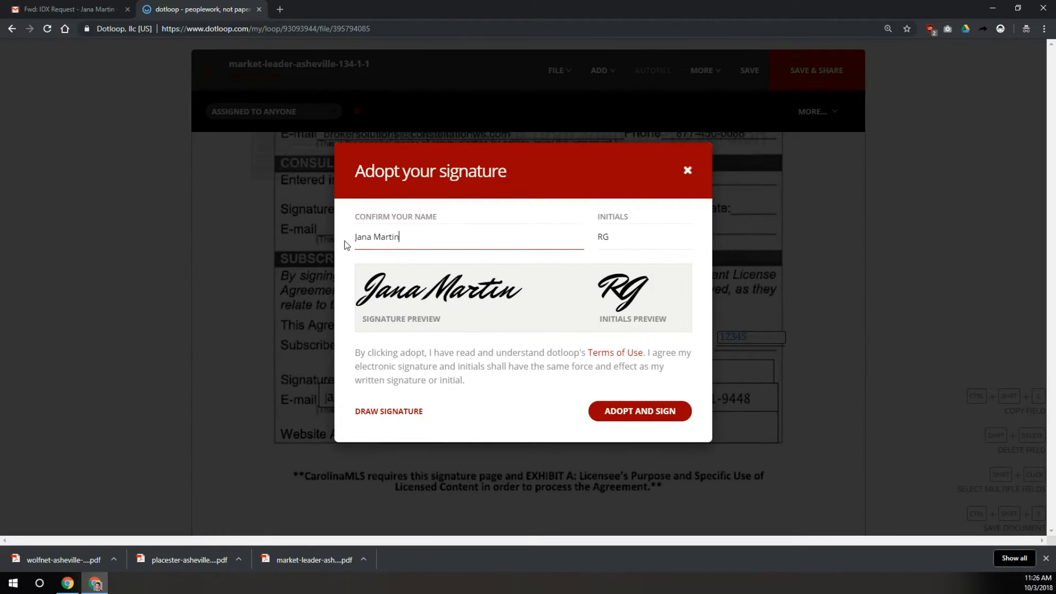
Adopt the signature in the subscriber's name, save the market-leader form, and return to the loop
left_click(630, 410)
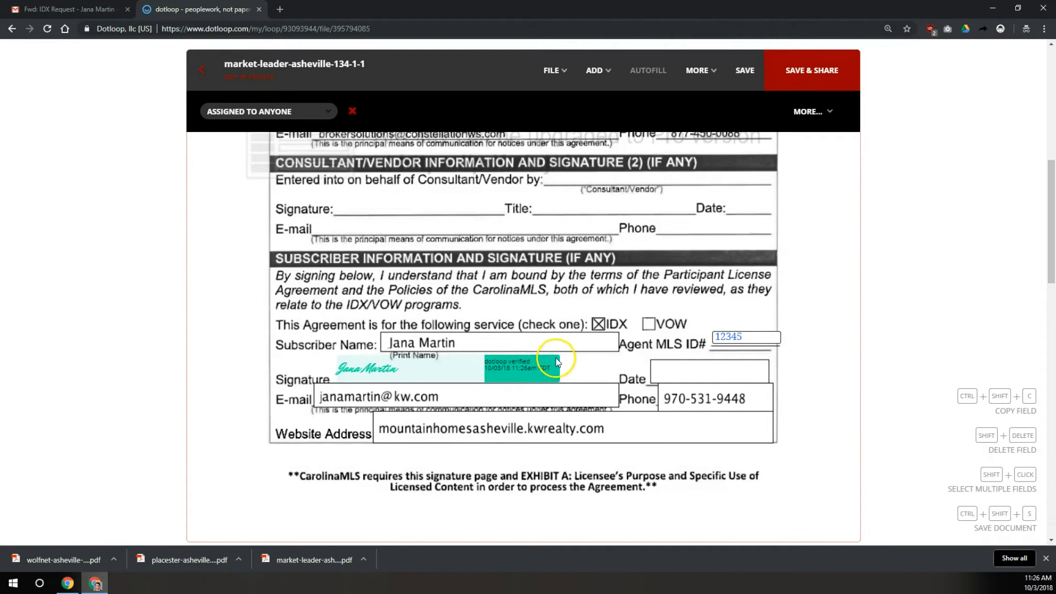
left_click(742, 67)
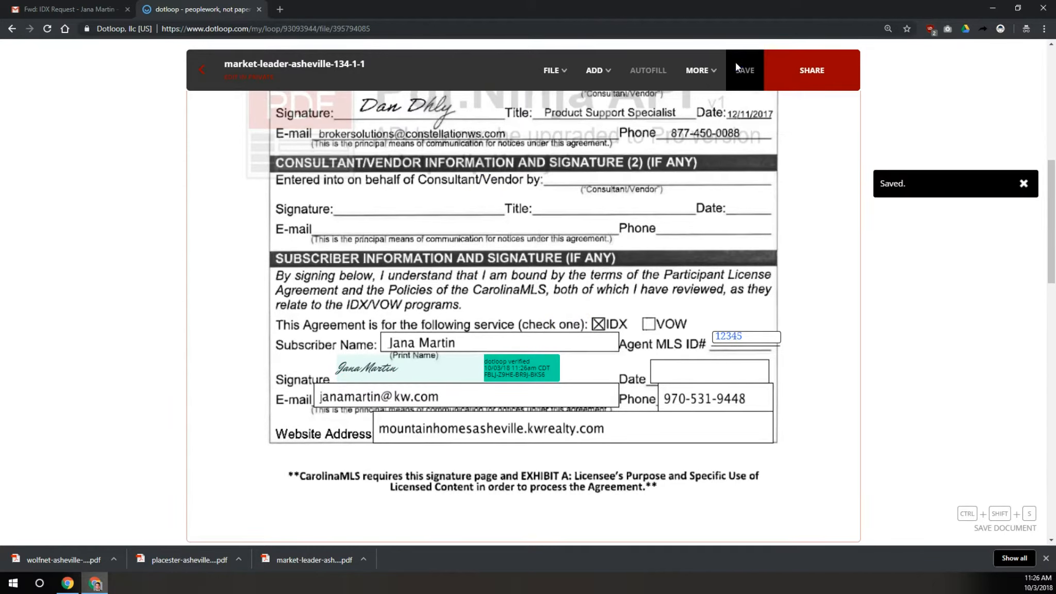
left_click(201, 73)
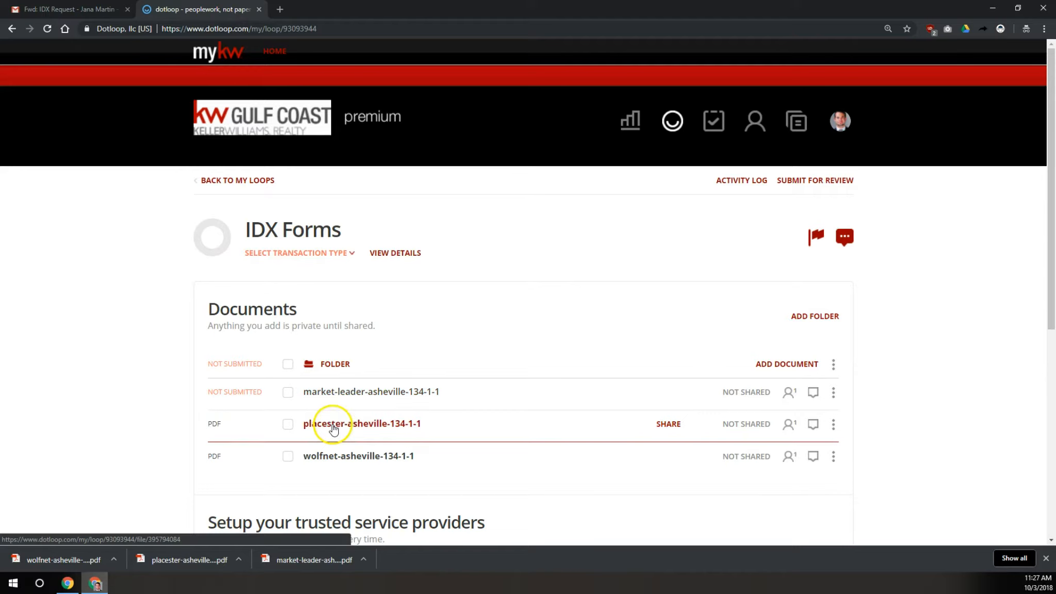
Open the placester form and add an MLS ID text field beside Agent MLS ID#
left_click(332, 426)
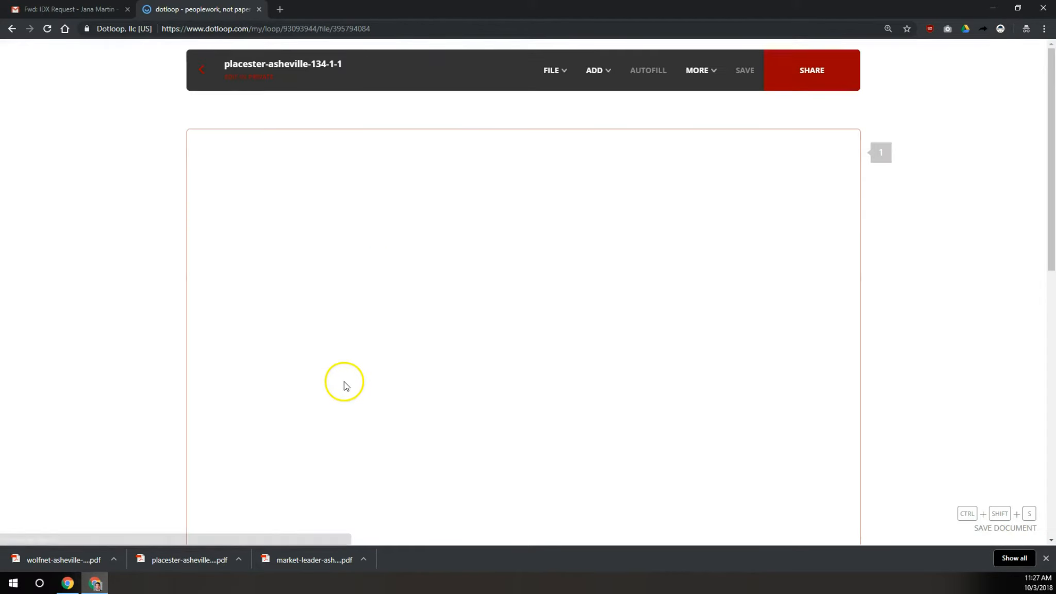
scroll(789, 328, "down", 10)
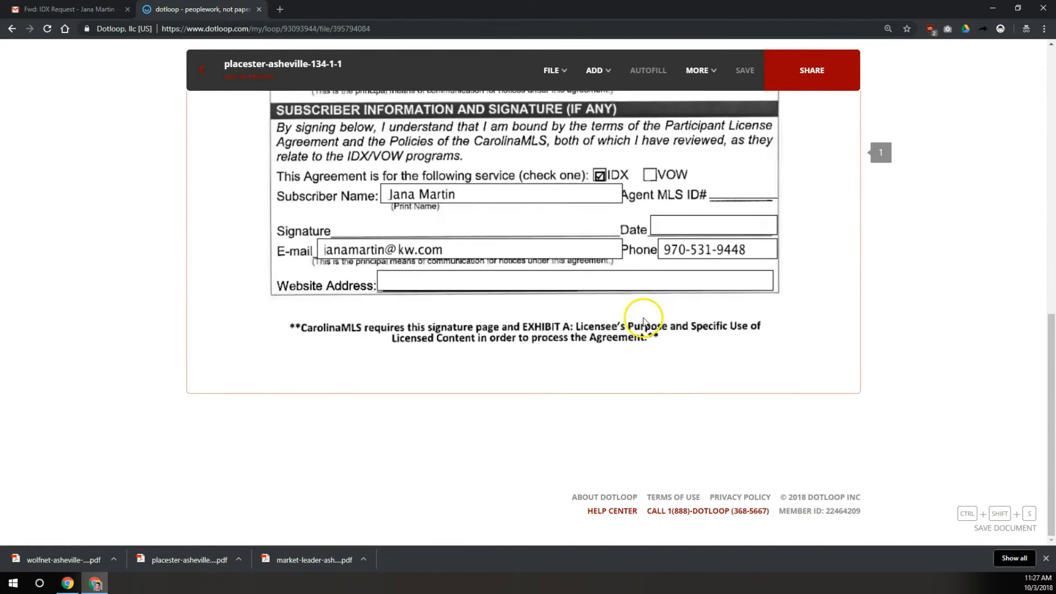
scroll(659, 296, "up", 2)
left_click(595, 70)
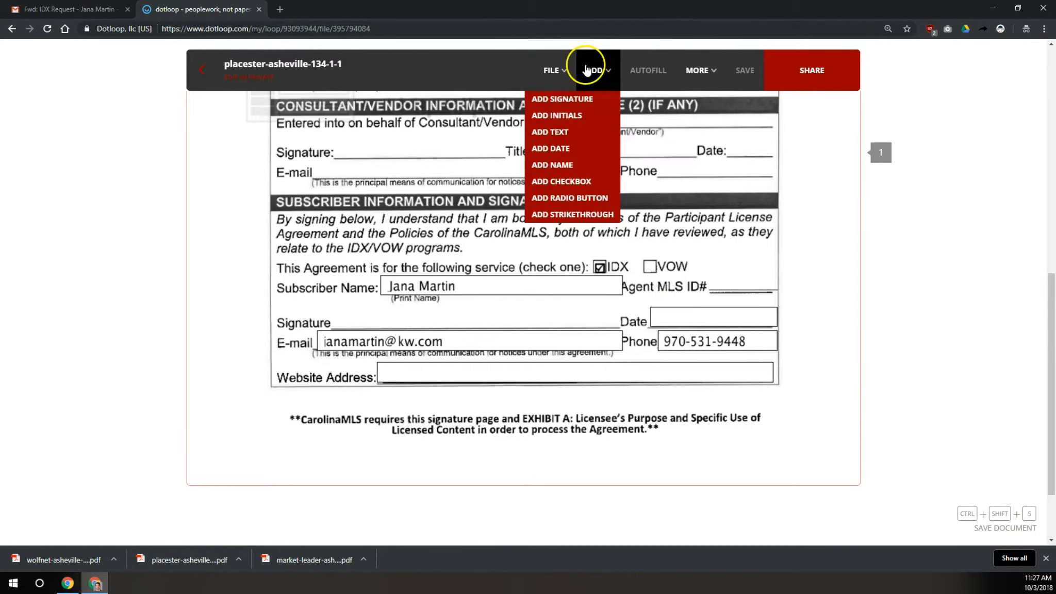
left_click(568, 132)
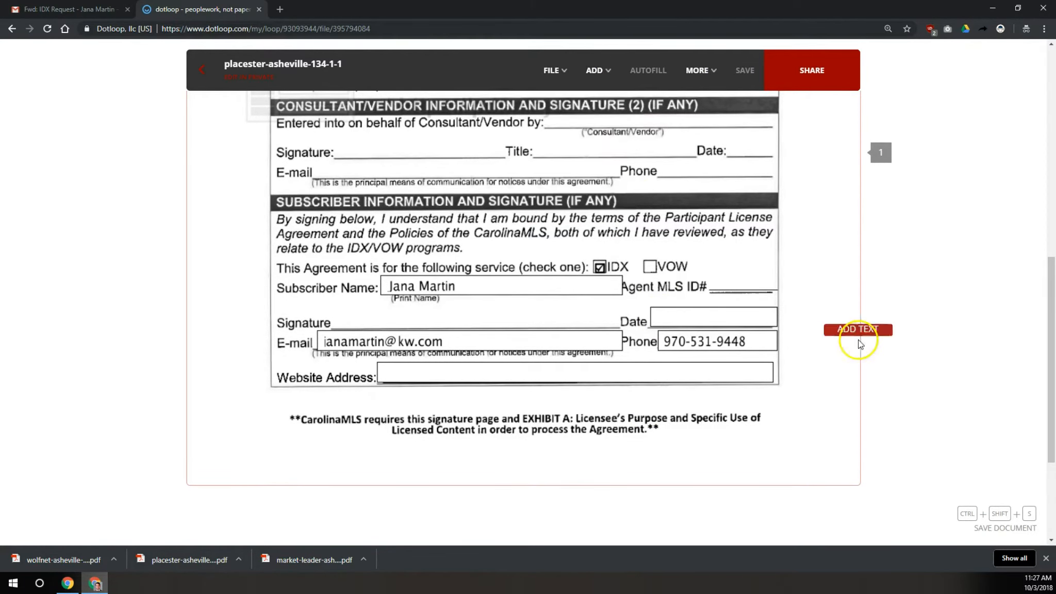
left_click(749, 292)
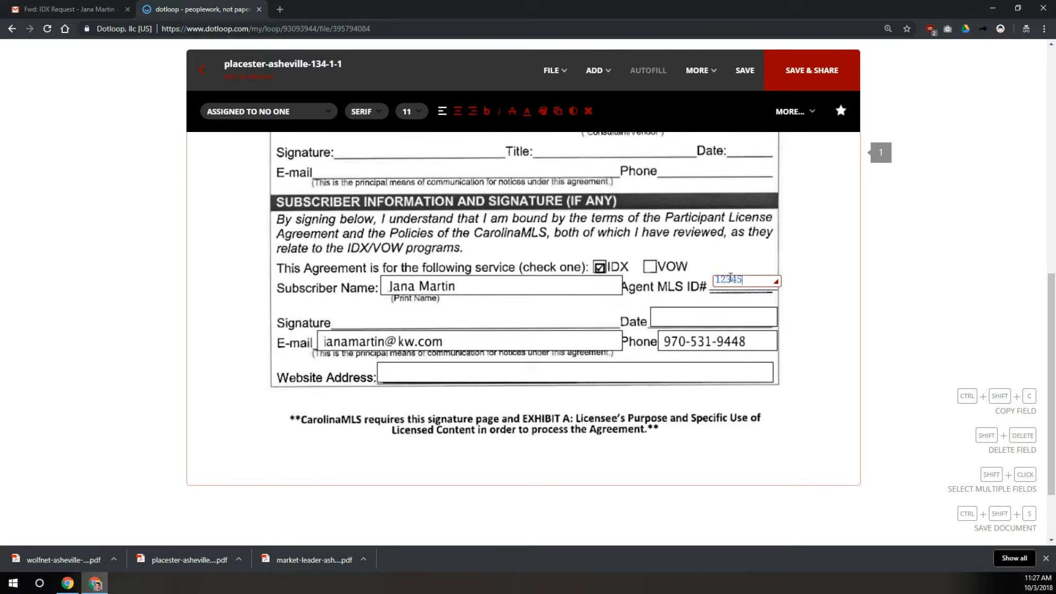
Sign the placester Signature line, save the form, and return to the IDX Forms loop
left_click(596, 71)
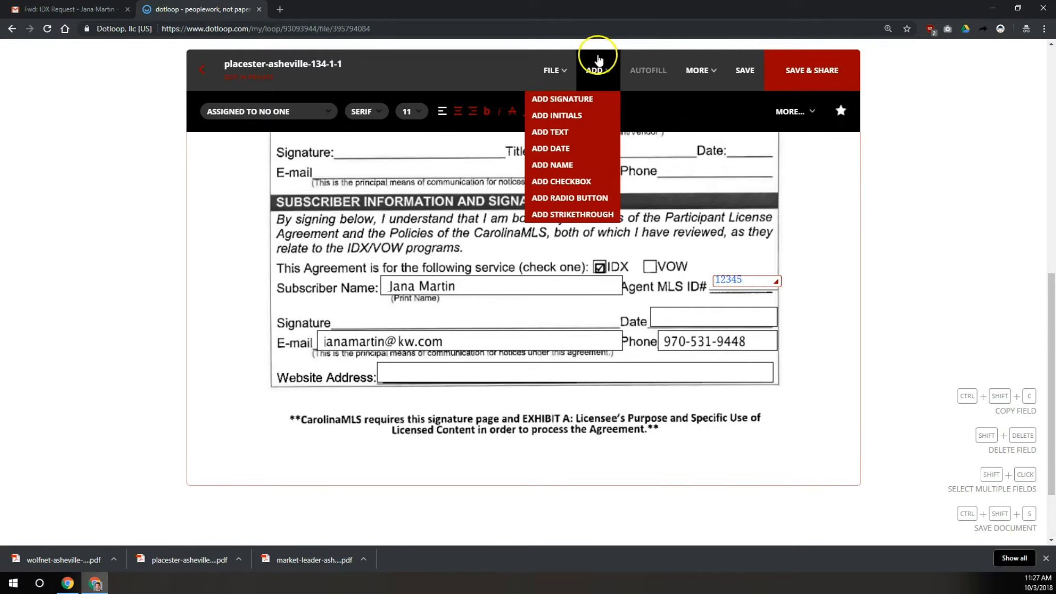
left_click(564, 99)
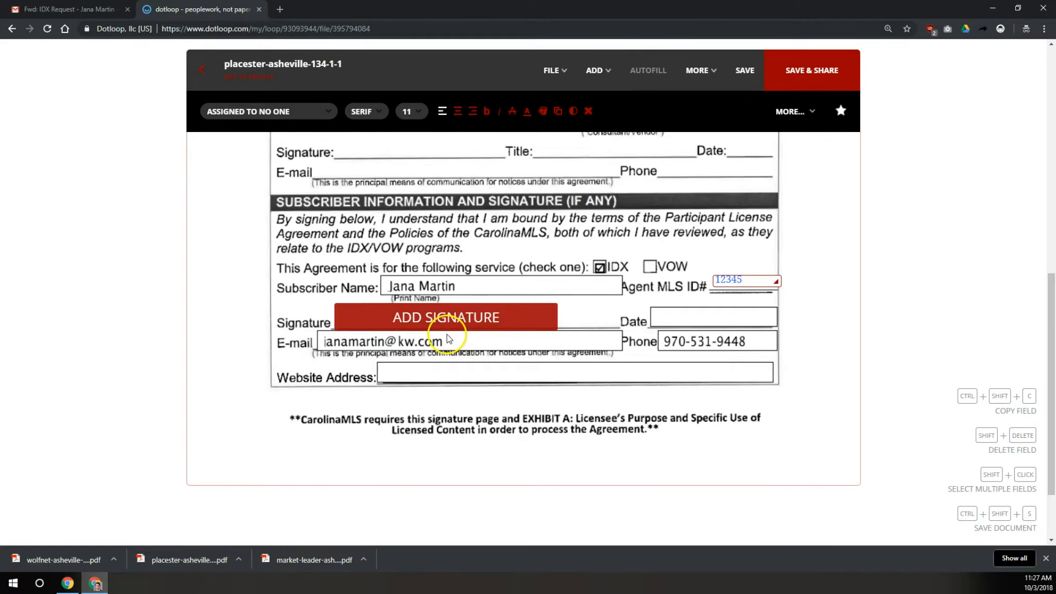
left_click(447, 336)
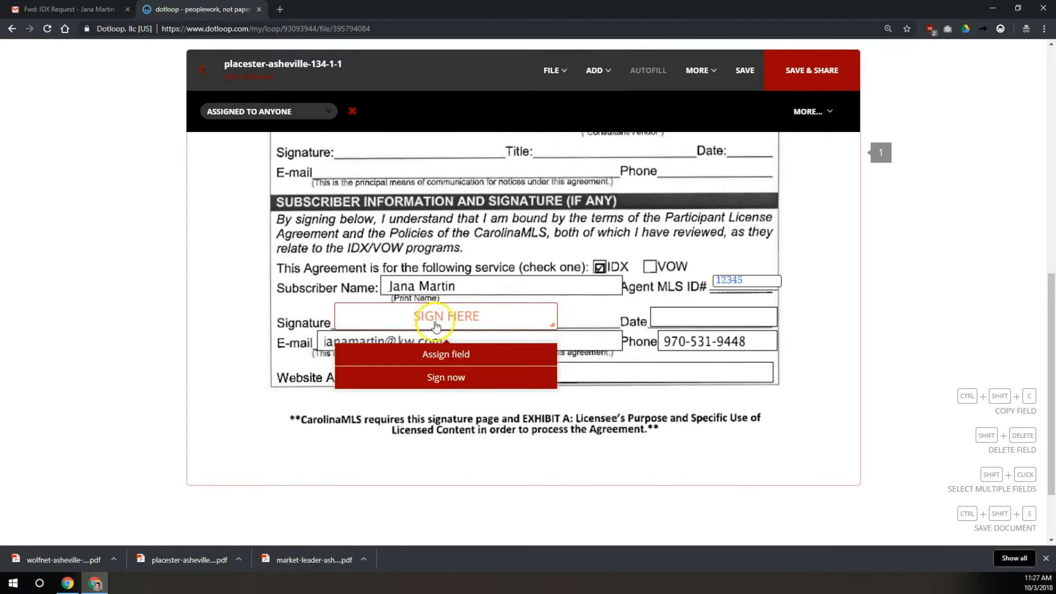
left_click(439, 378)
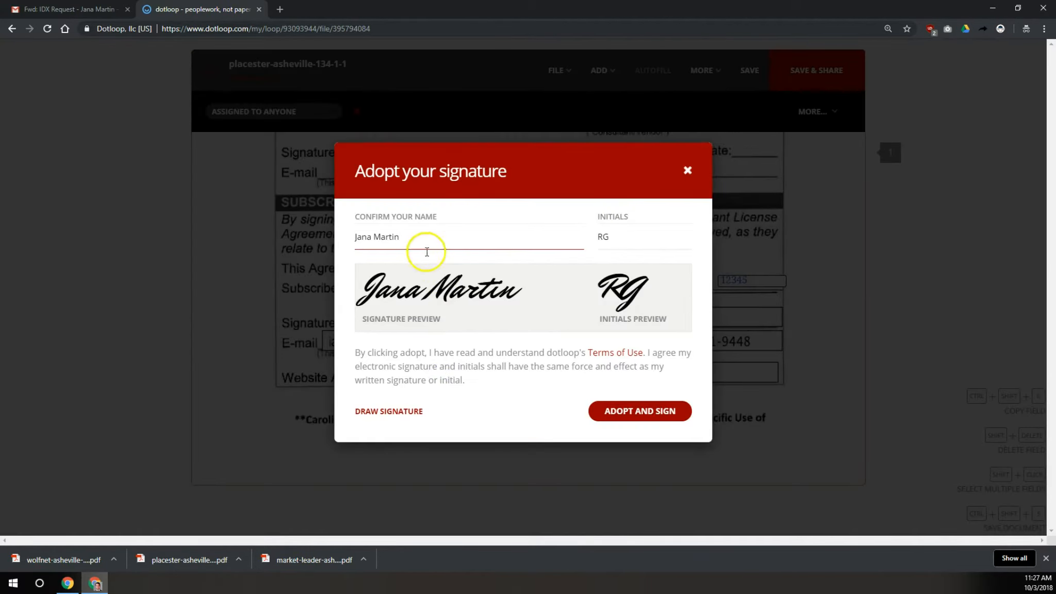
left_click_drag(420, 235, 350, 235)
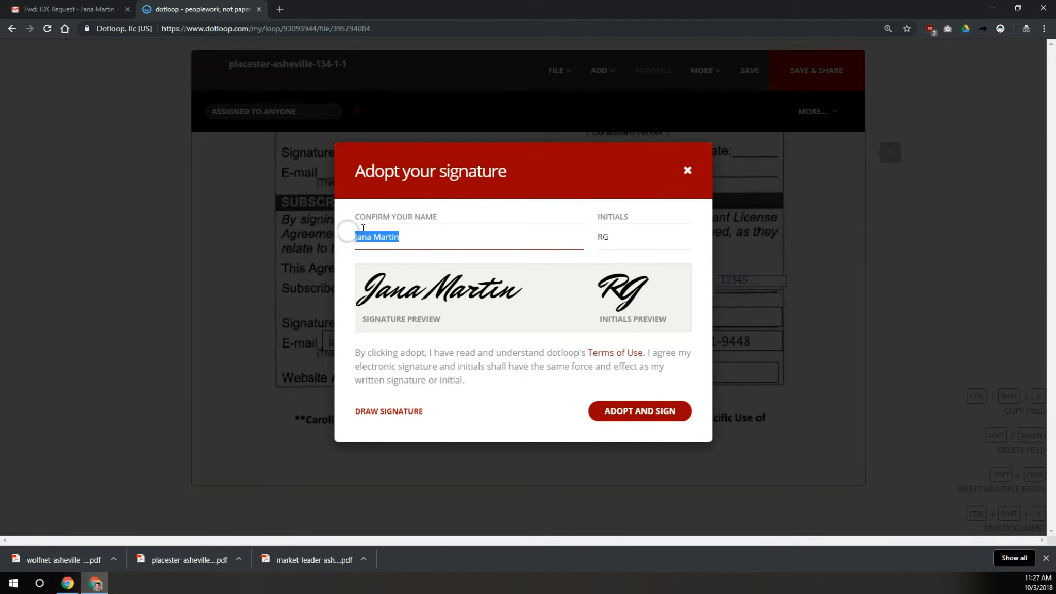
left_click(638, 411)
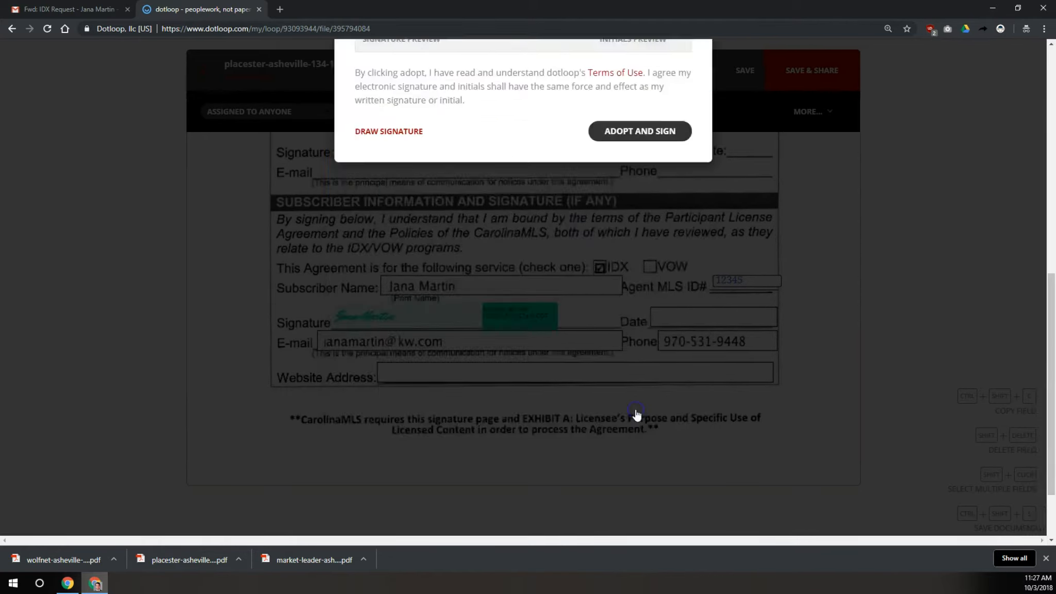
left_click(743, 83)
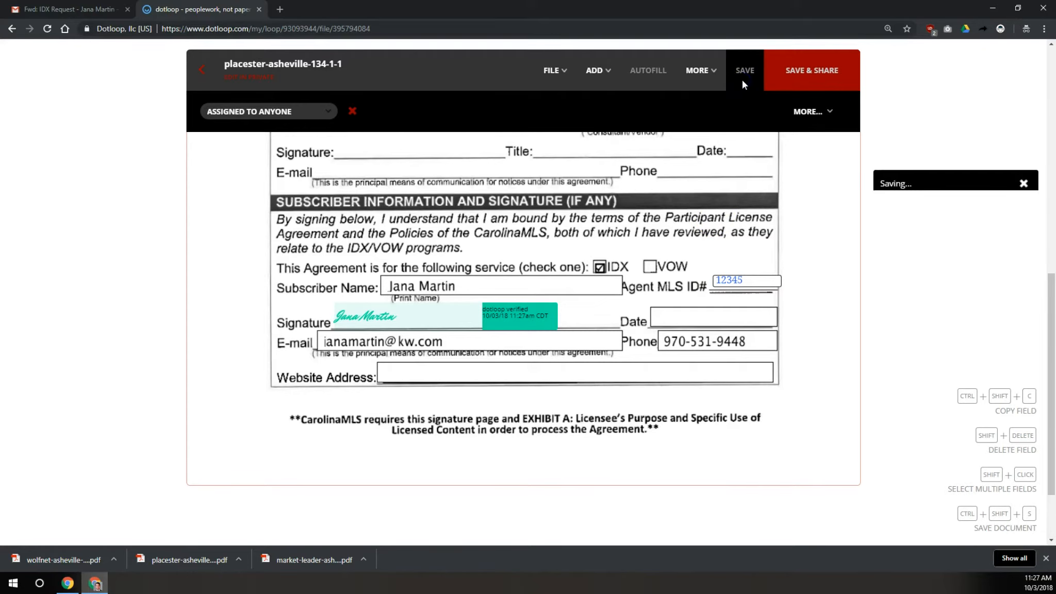
left_click(213, 65)
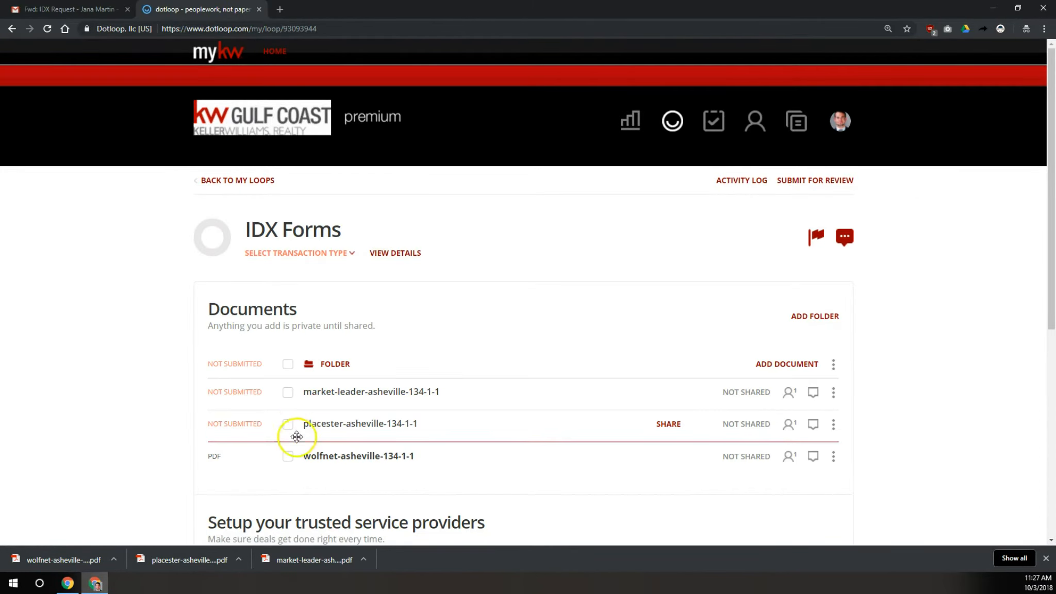
Open the wolfnet form and add an MLS ID text field beside Agent MLS ID#
left_click(330, 458)
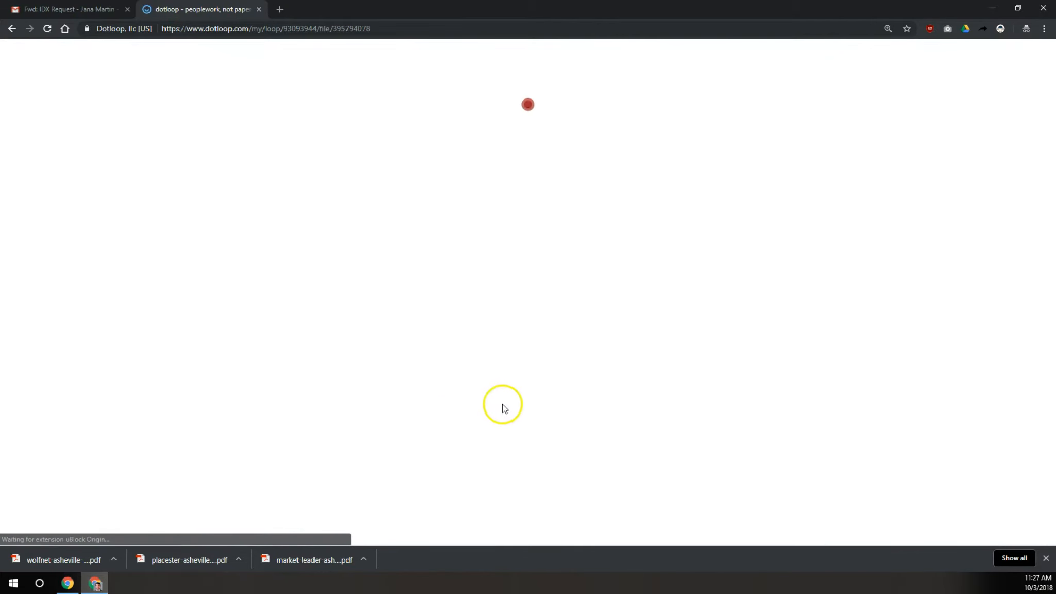
scroll(574, 271, "down", 10)
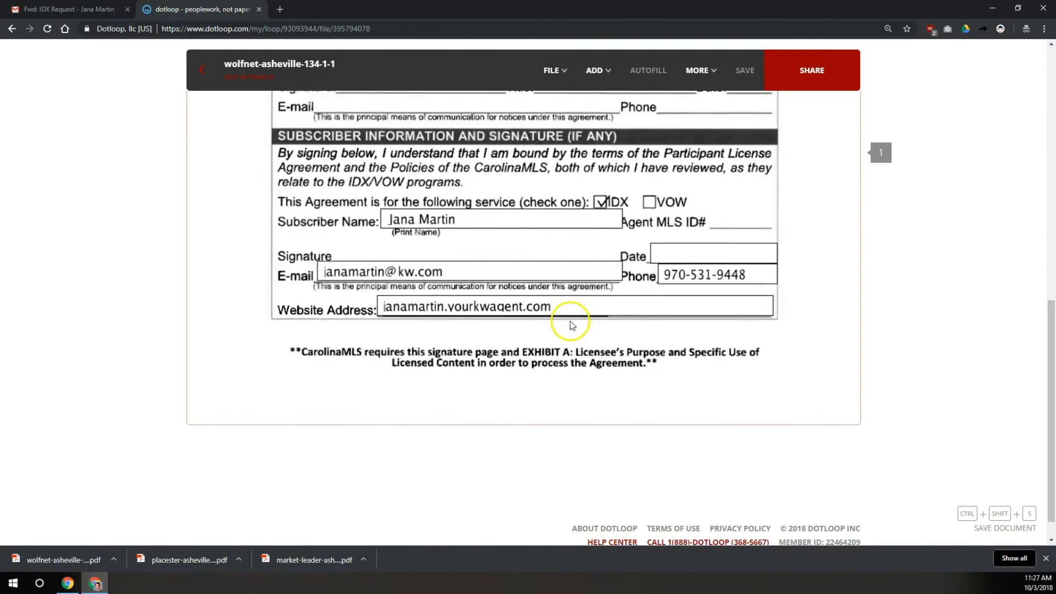
left_click(598, 71)
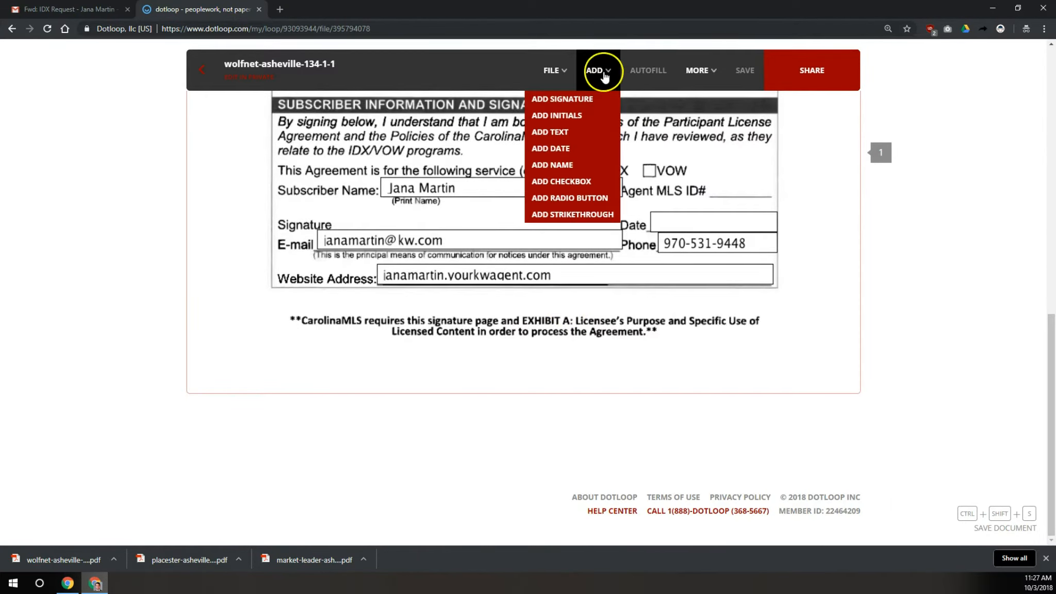
left_click(565, 132)
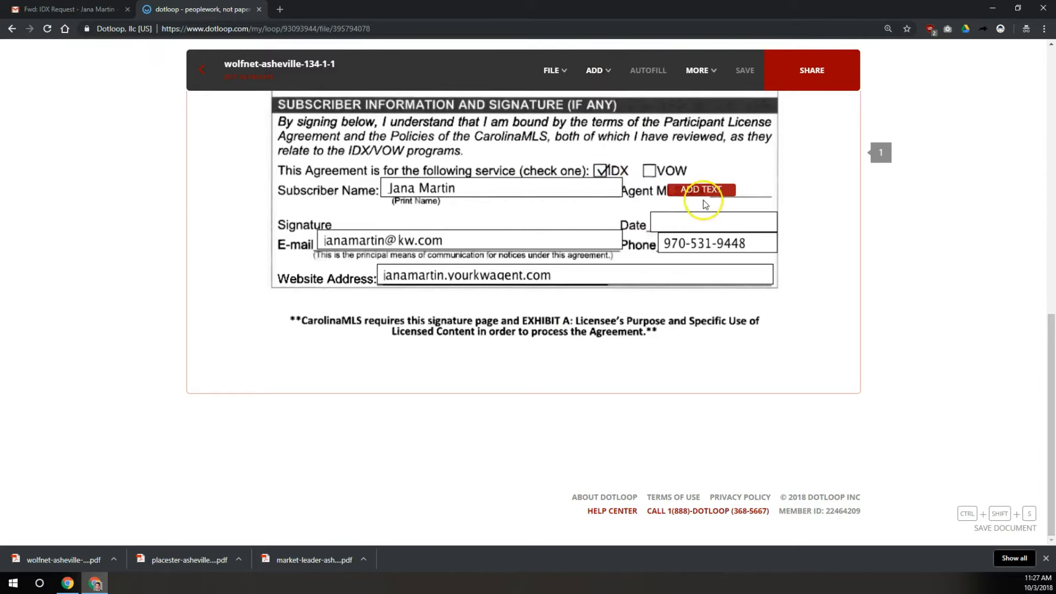
left_click(748, 201)
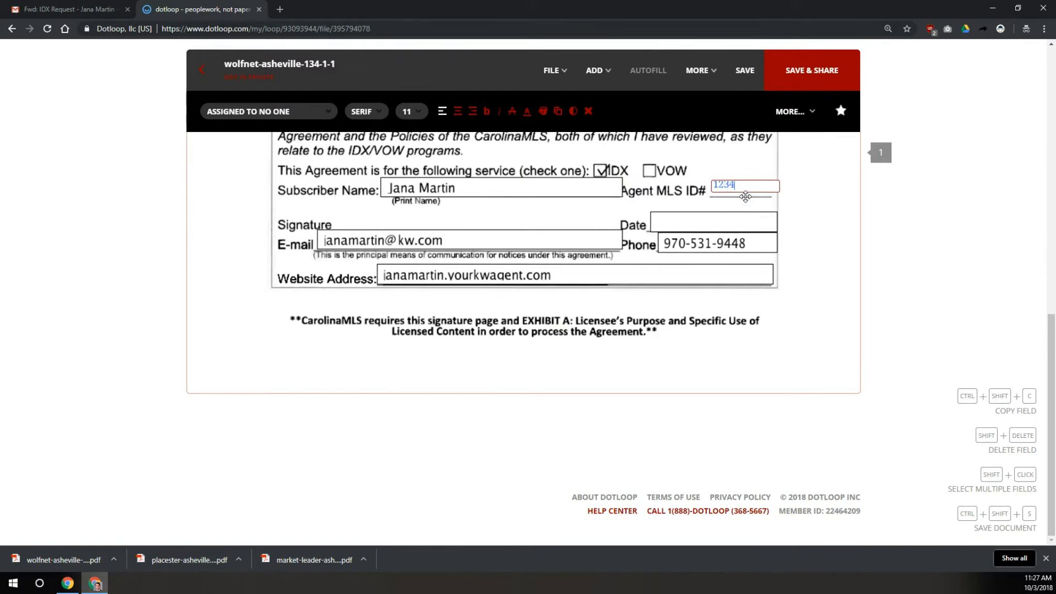
Sign the wolfnet Signature line, save the form, and return to the IDX Forms loop
left_click(597, 71)
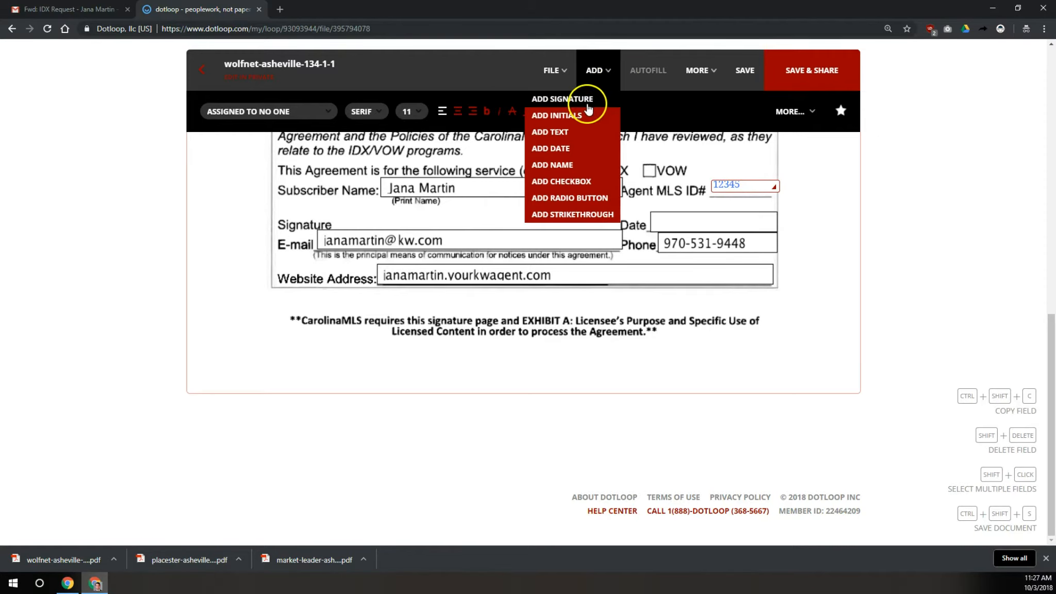
left_click(562, 99)
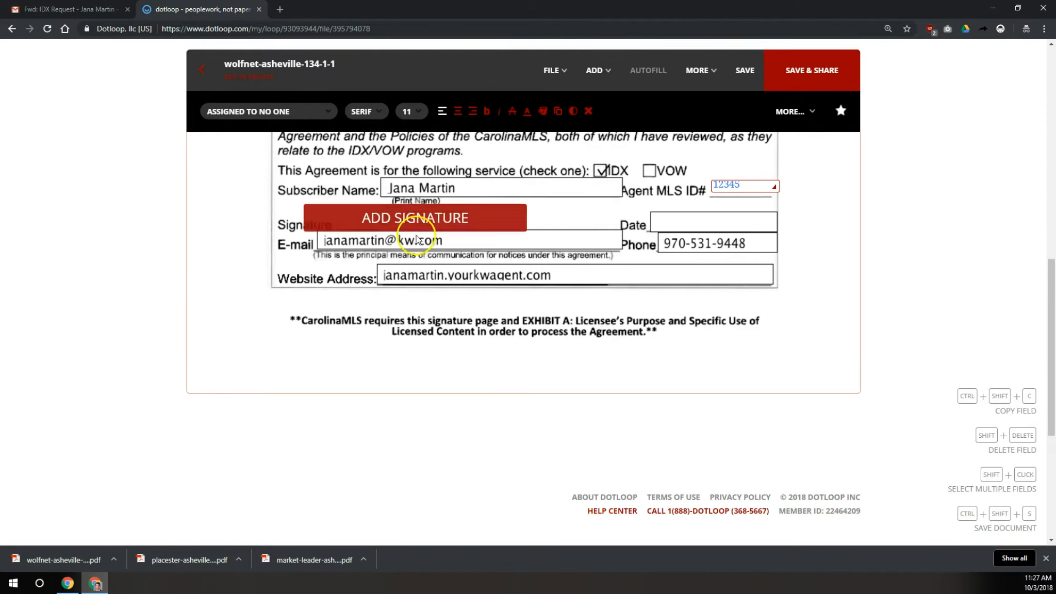
left_click(448, 234)
left_click(458, 212)
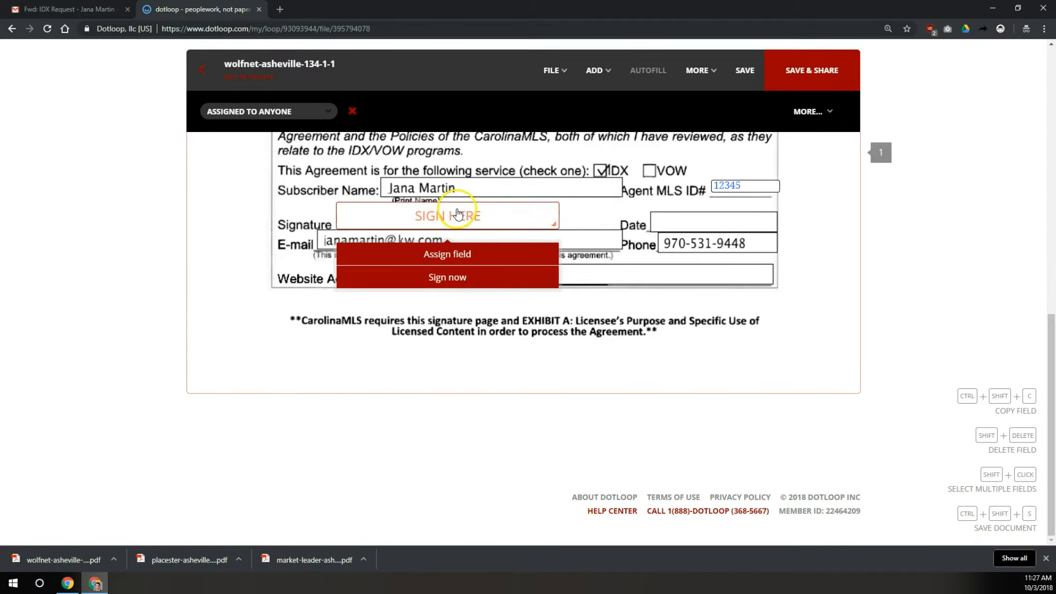
left_click(437, 278)
left_click(644, 413)
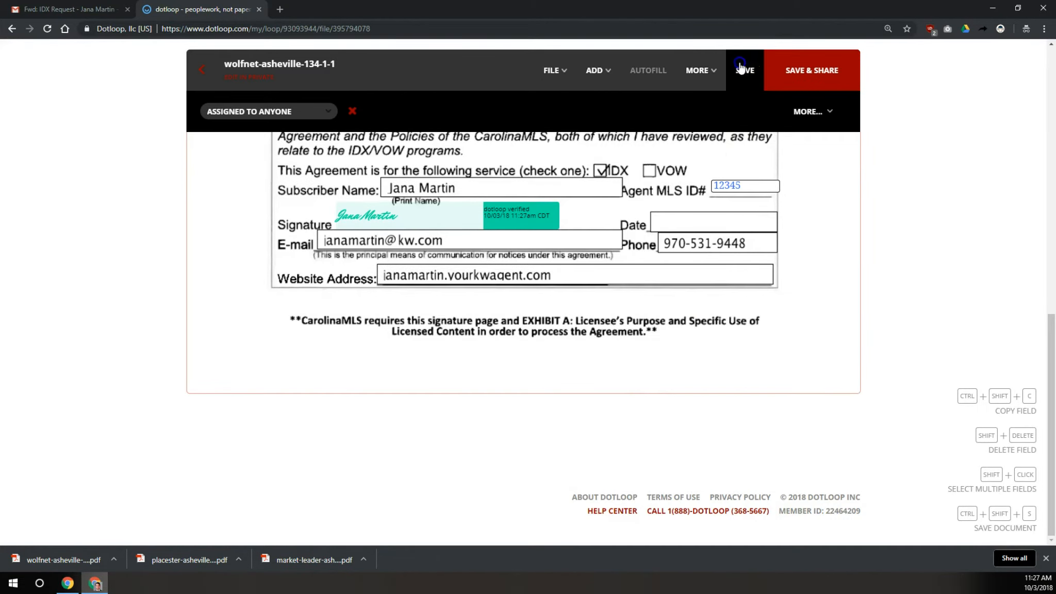
left_click(741, 66)
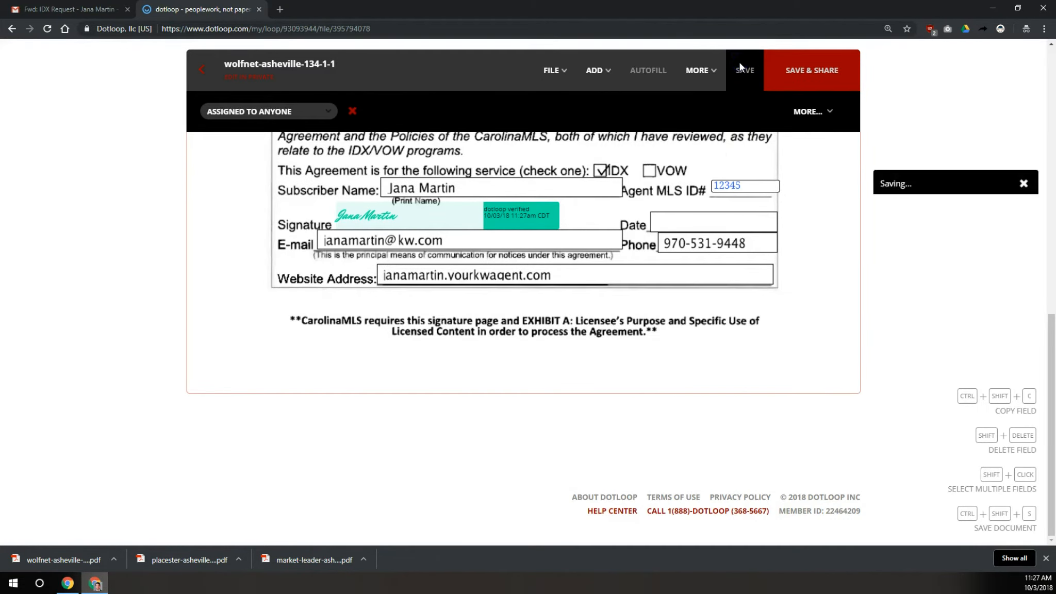
left_click(198, 71)
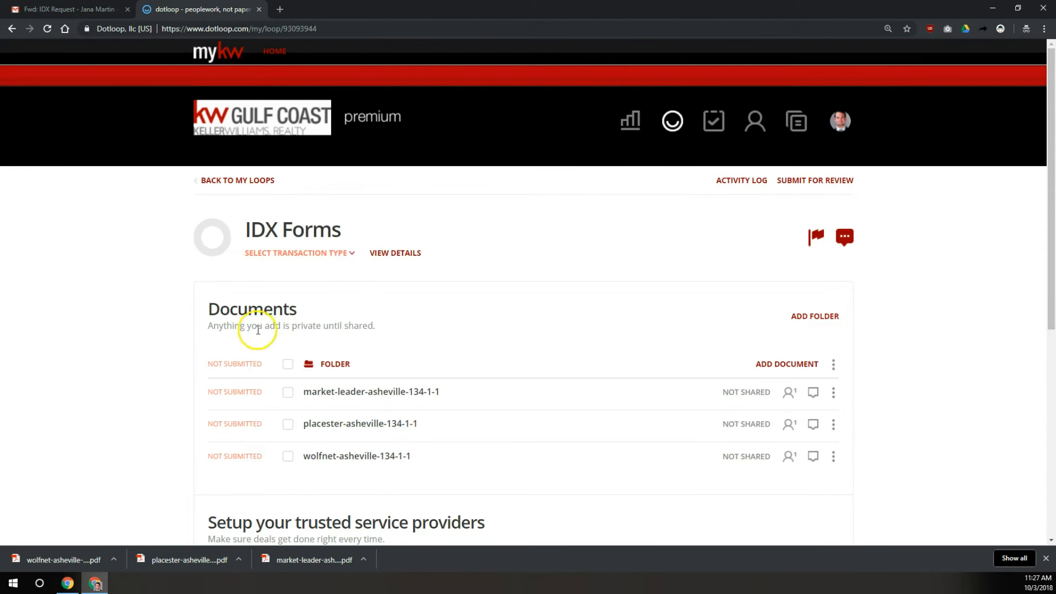
Select all three IDX documents in the loop and start sharing them
left_click(287, 367)
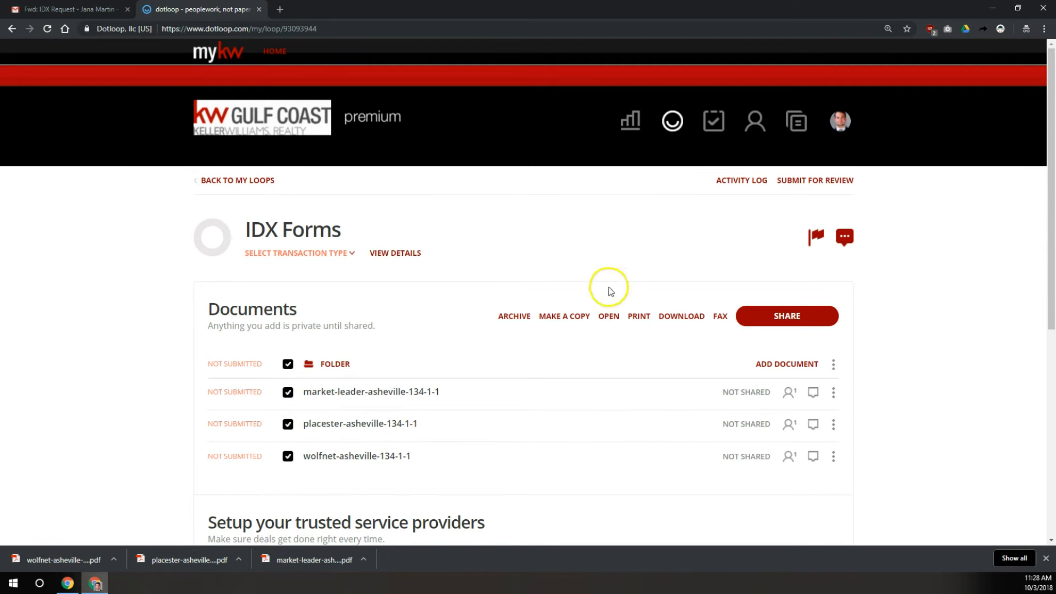
left_click(787, 317)
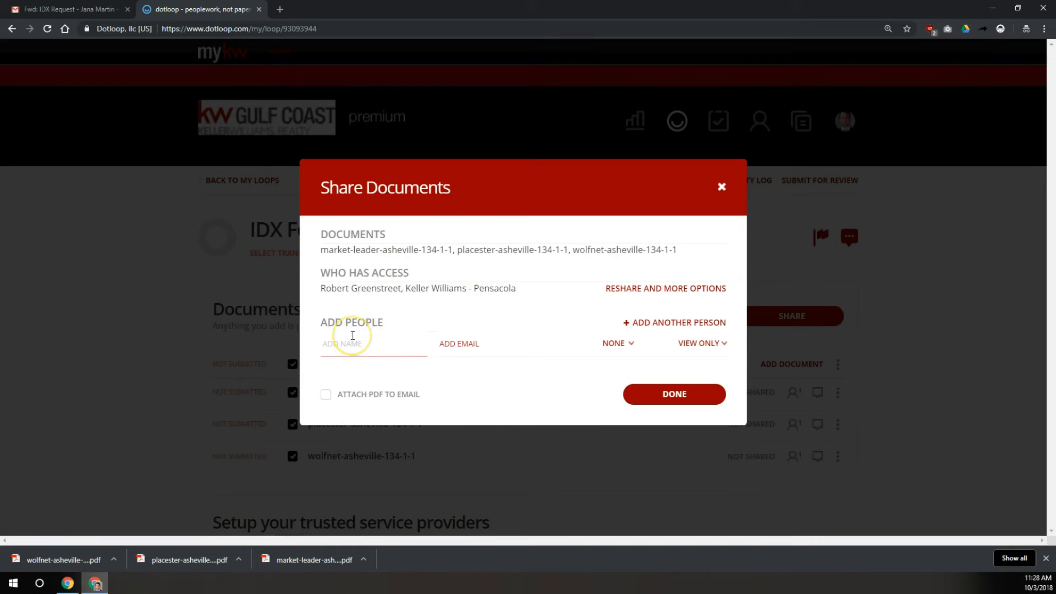
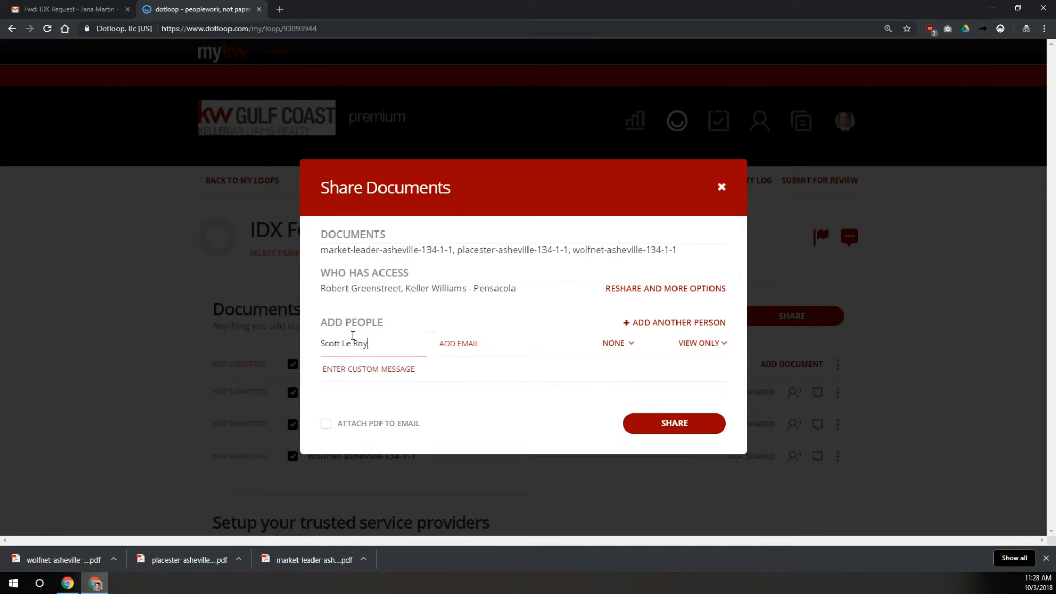
Add the marketing company as recipient, entering its name and support e-mail address
left_click(449, 348)
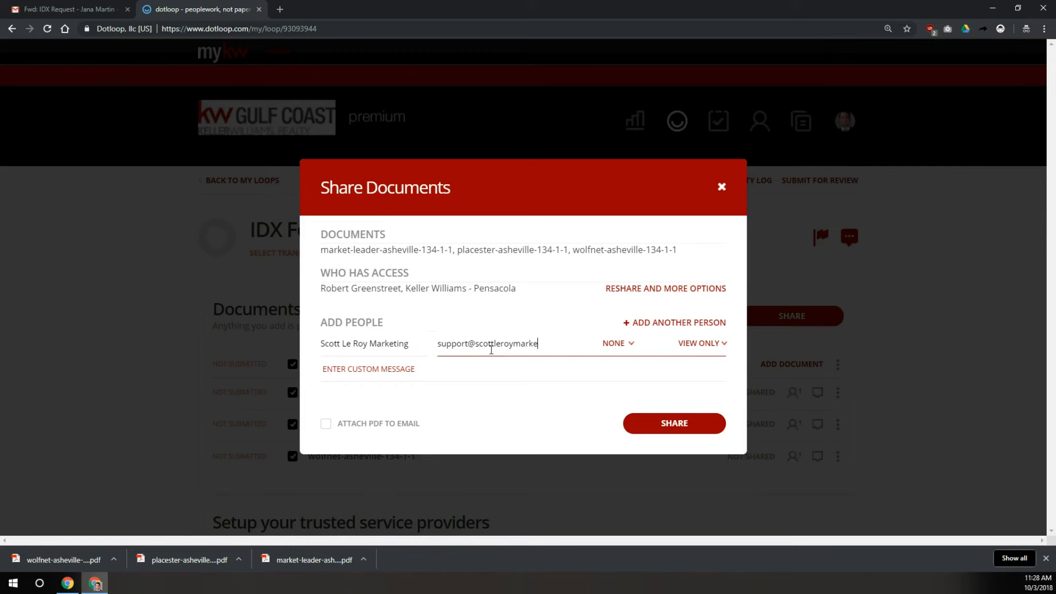
left_click(638, 325)
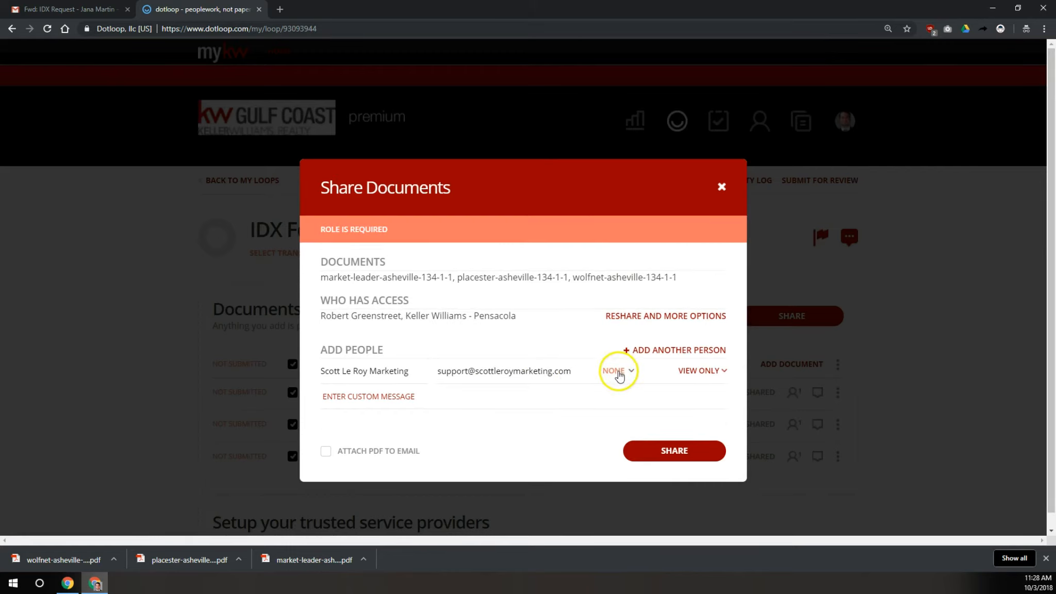
Give the recipient the Admin role and attach the PDFs to the sharing e-mail
left_click(618, 371)
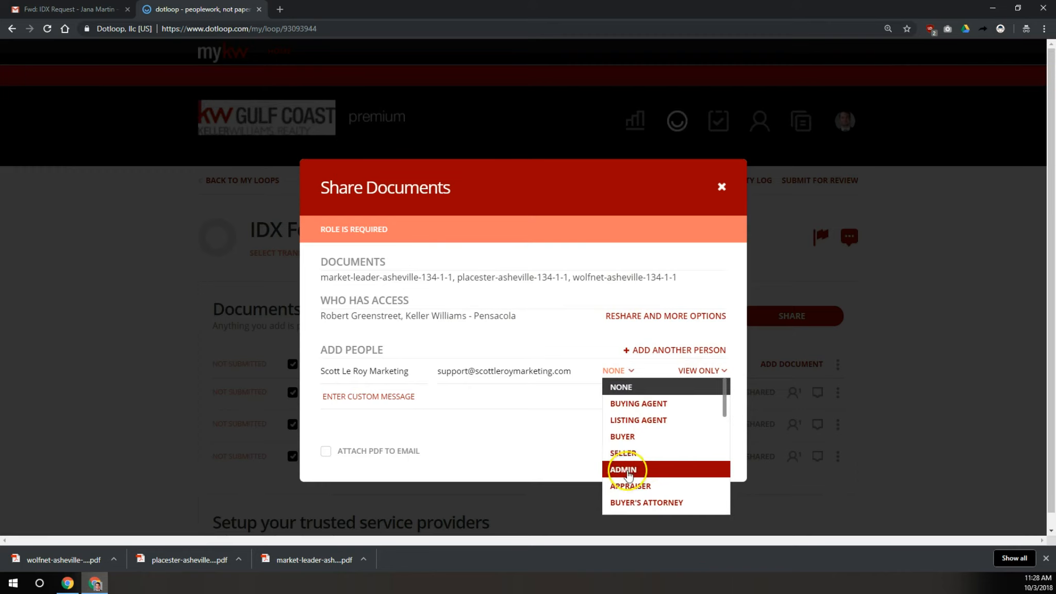
left_click(624, 470)
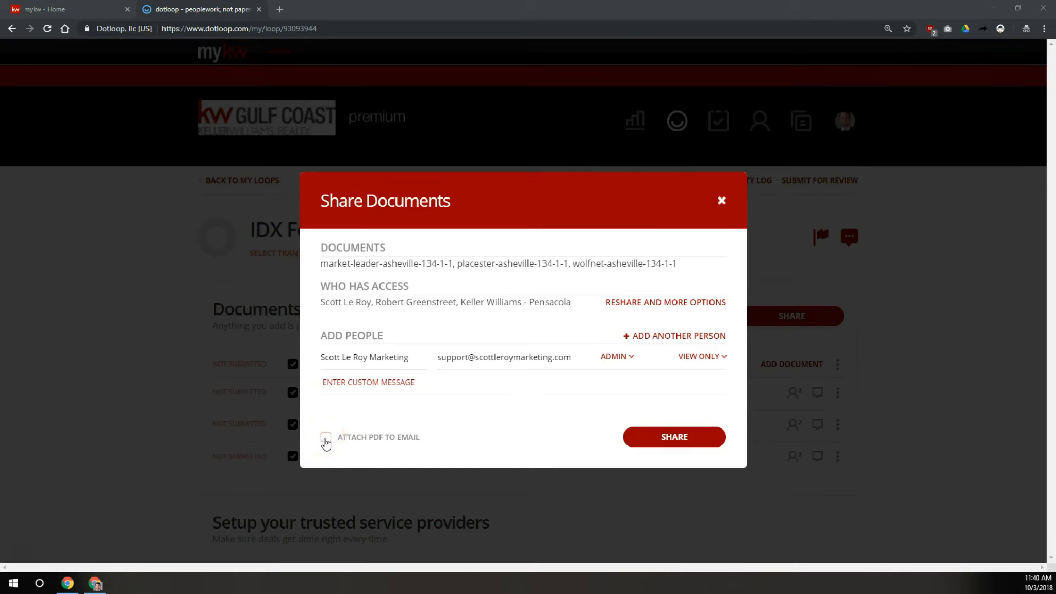
left_click(325, 439)
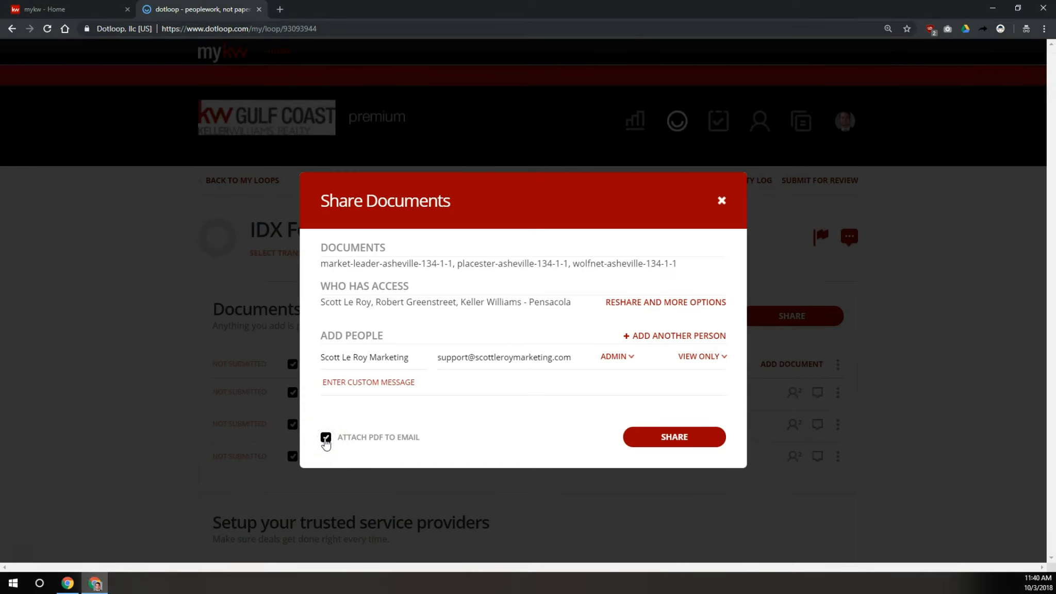